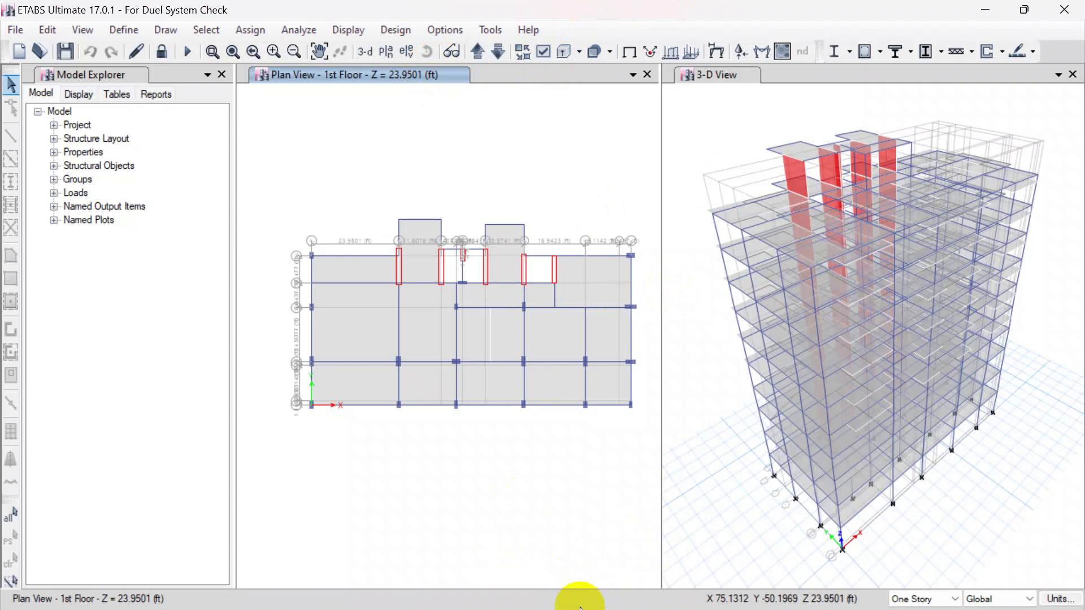
Step: Switch to the BNBC-2020 PDF in Edge and examine the headings and bearing wall entries of Table 6.2.19
mouse_move(561, 591)
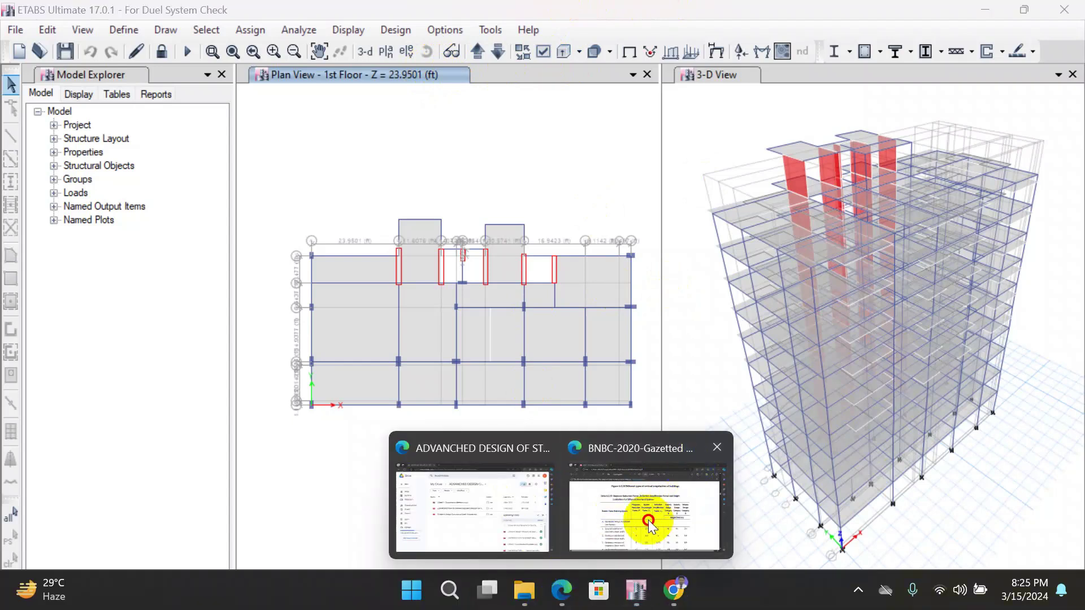
left_click(648, 520)
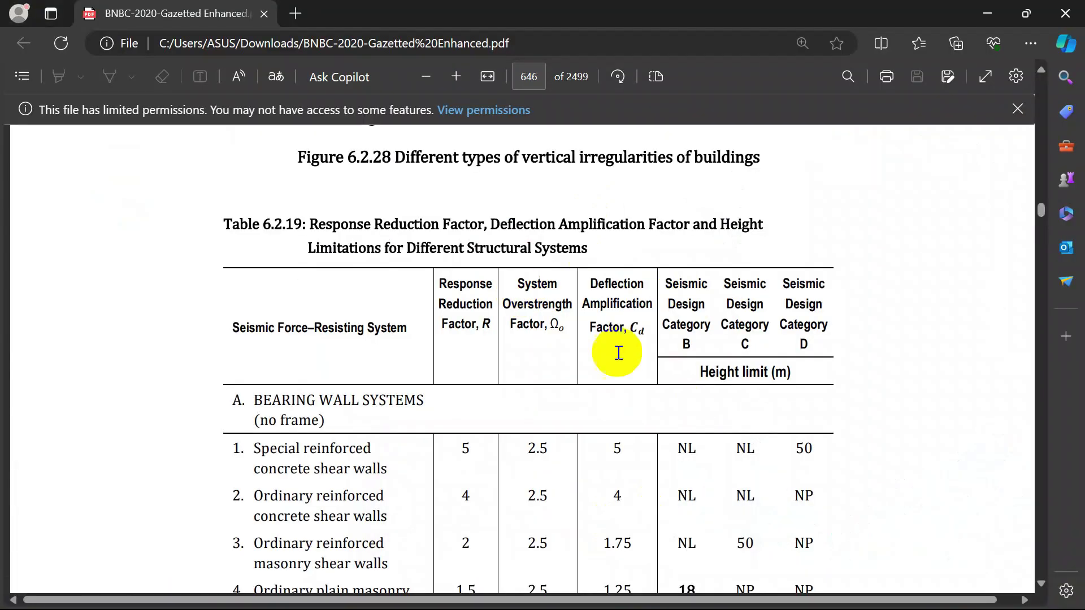
left_click(456, 85)
left_click(426, 76)
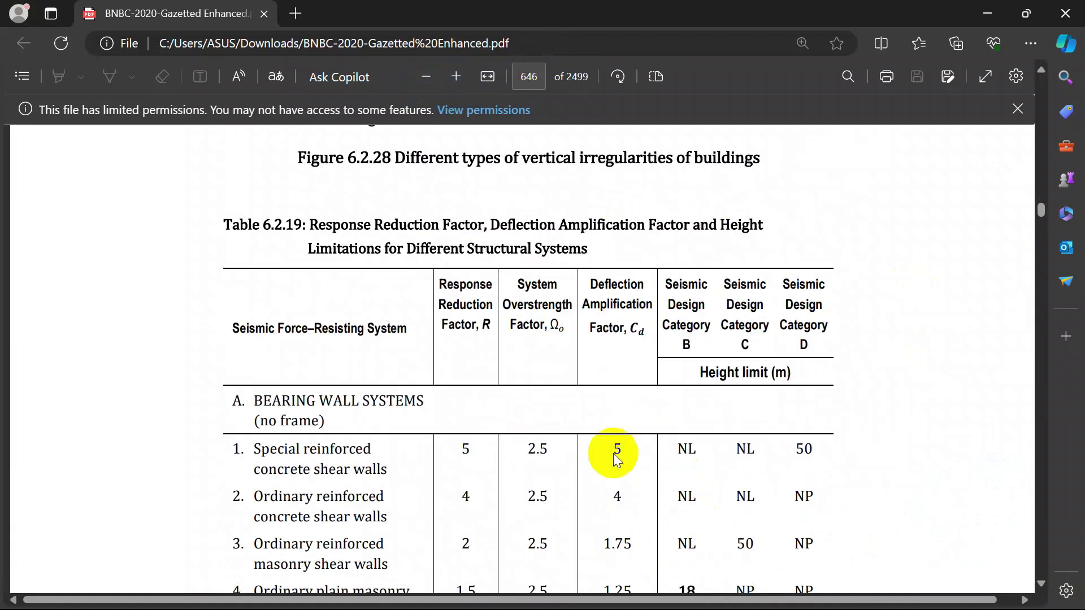
left_click(455, 76)
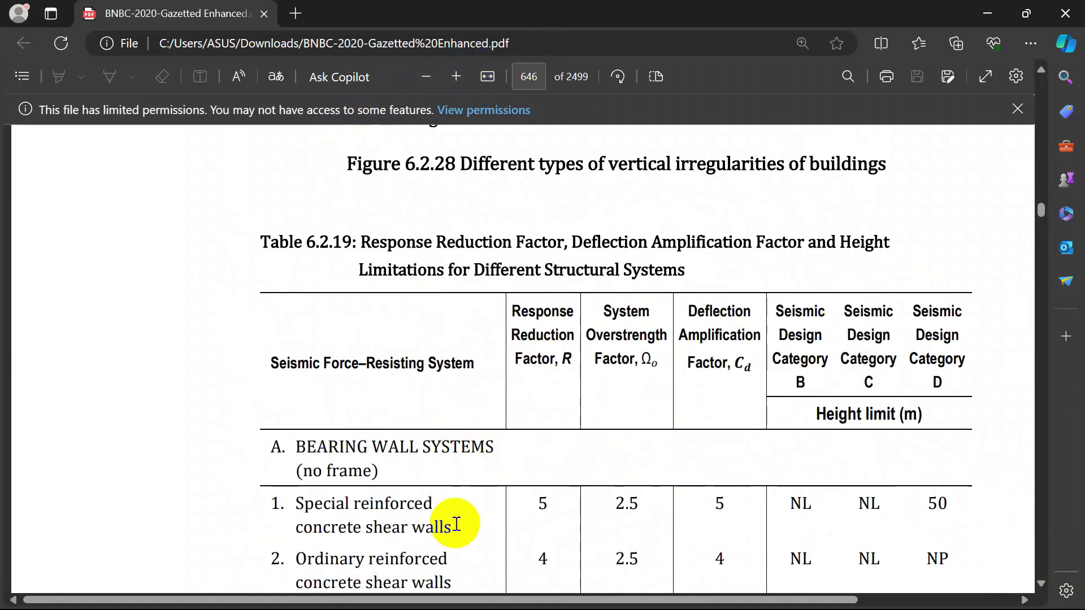
left_click_drag(497, 600, 575, 604)
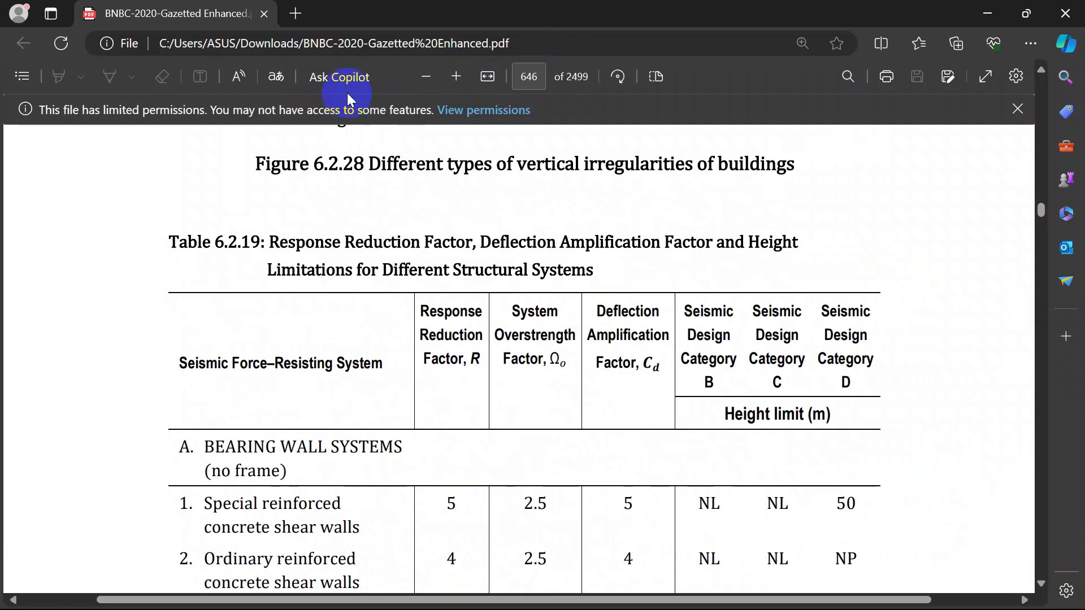
left_click(418, 77)
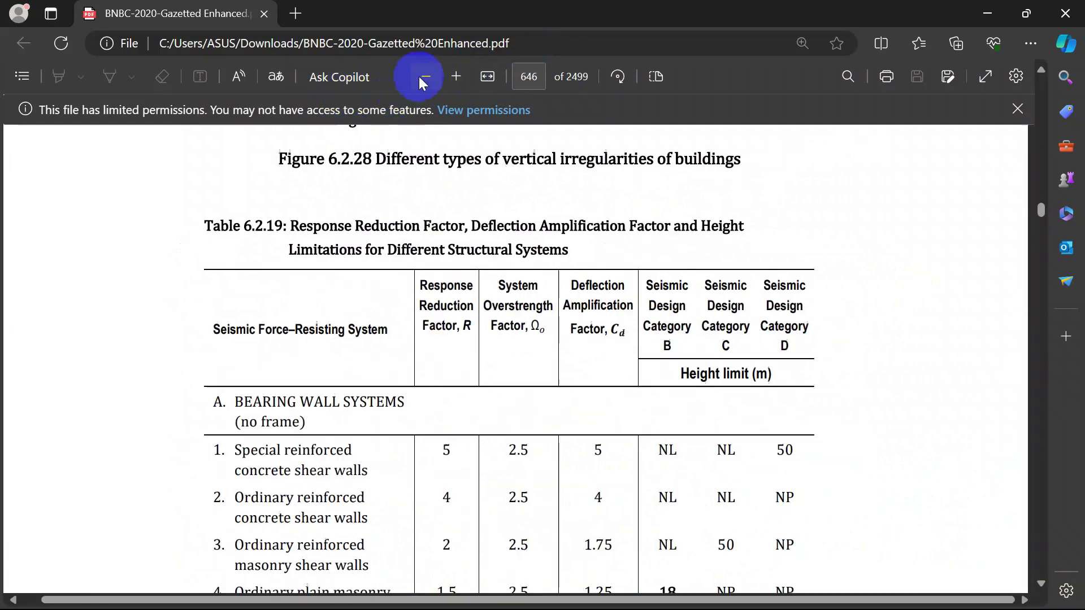
left_click(455, 77)
left_click_drag(605, 599, 648, 598)
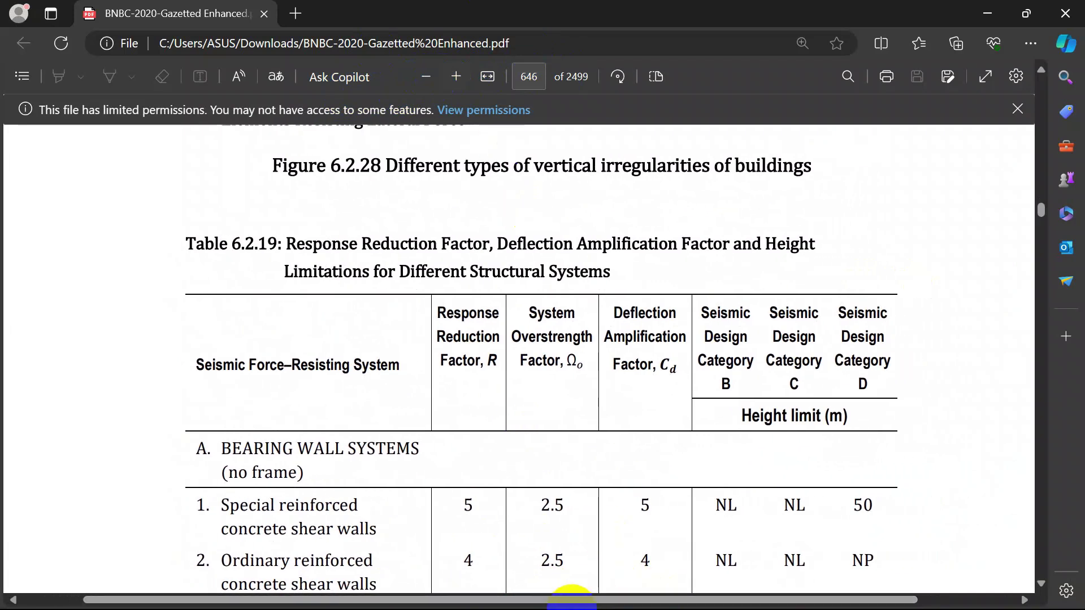
Step: Switch back to ETABS and inspect the shear walls and columns in the 1st Floor plan
left_click(636, 591)
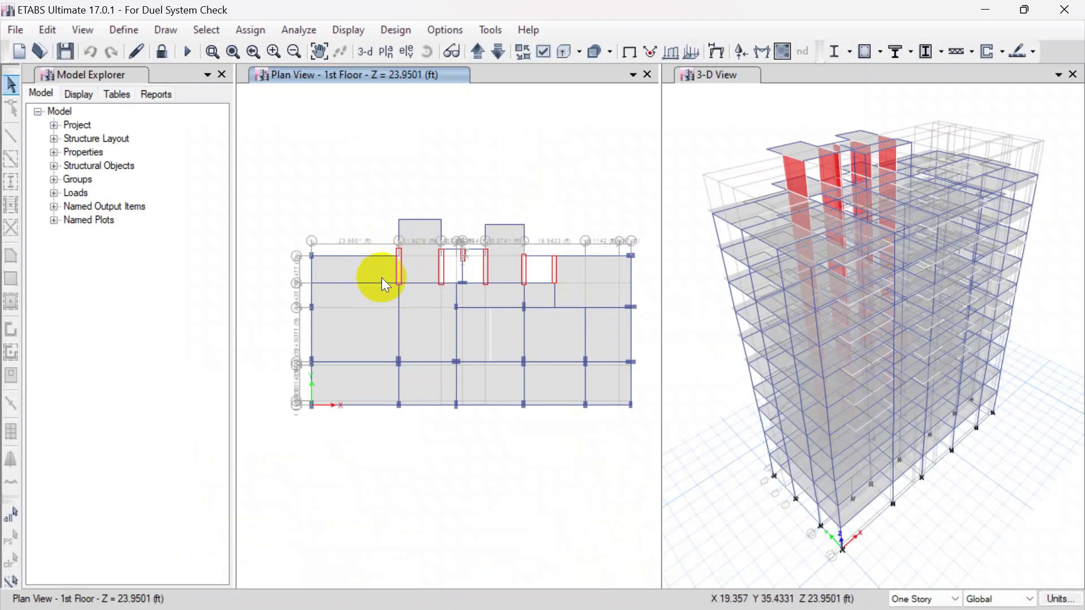
scroll(389, 260, "up", 3)
scroll(424, 283, "down", 3)
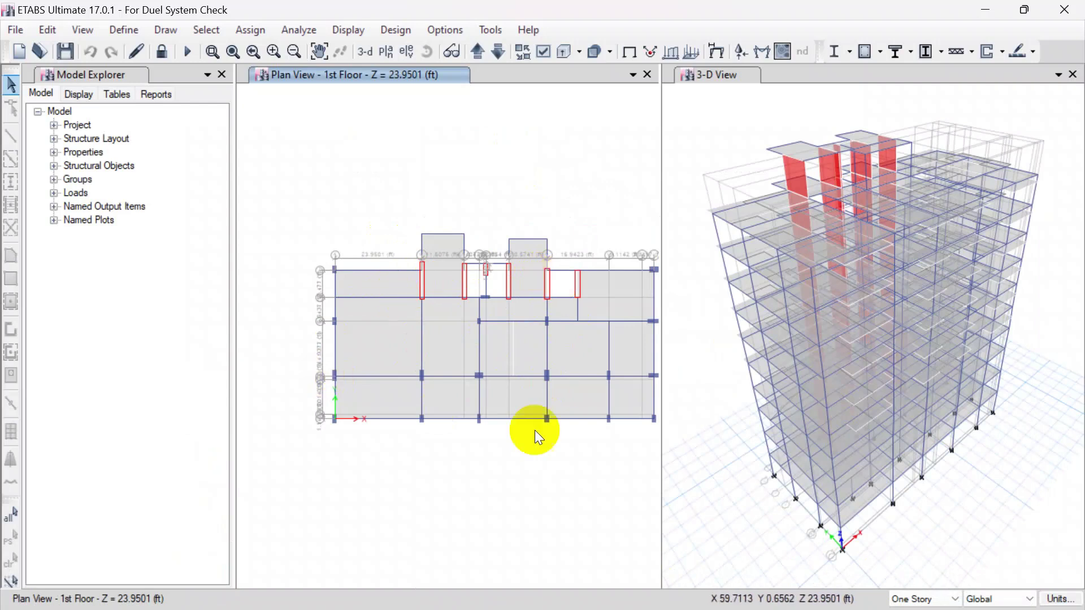
scroll(483, 283, "up", 3)
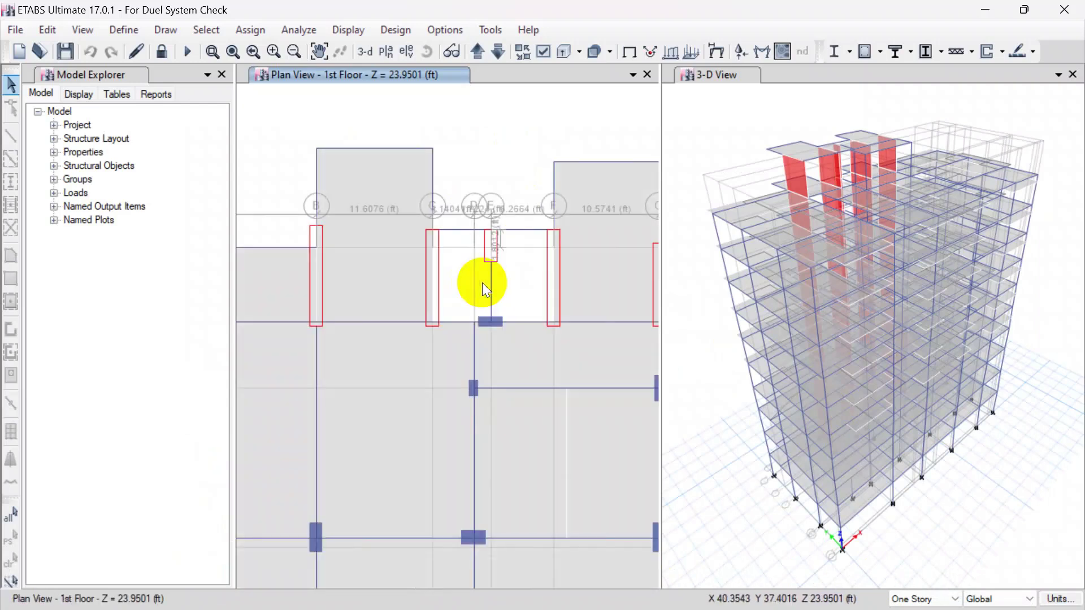
scroll(482, 283, "down", 3)
scroll(433, 317, "up", 3)
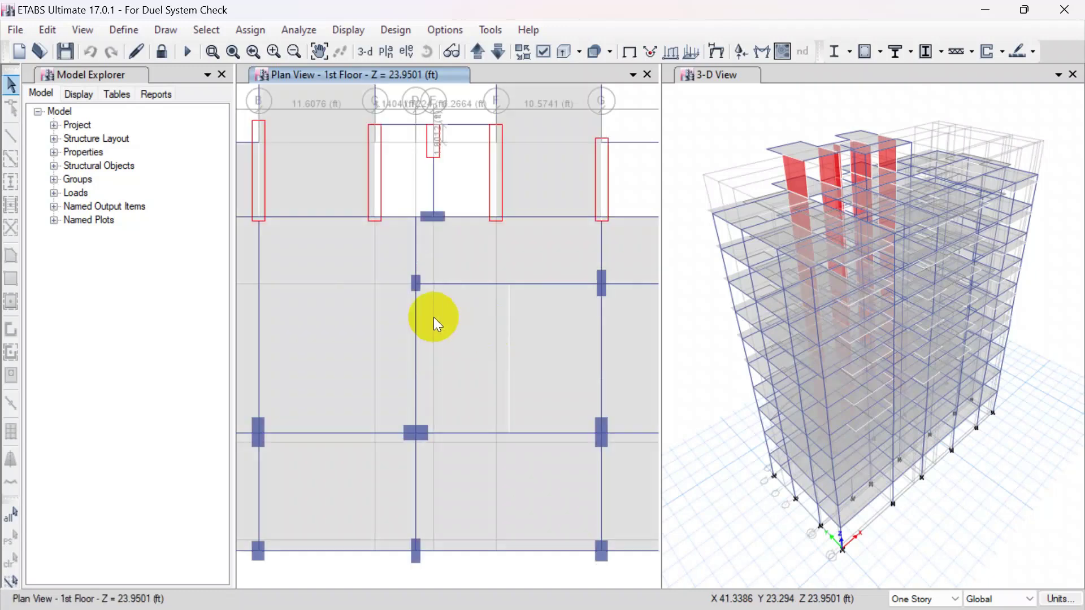
scroll(451, 311, "down", 3)
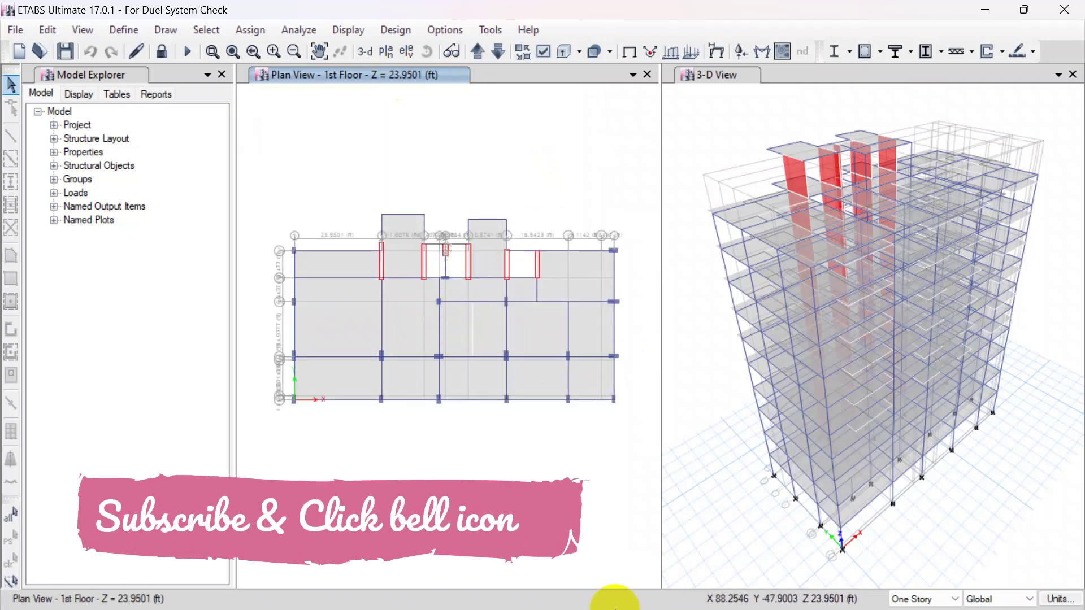
Step: Return to the BNBC-2020 PDF and follow Table 6.2.19 through to section D, Dual Systems with special moment frames
mouse_move(547, 588)
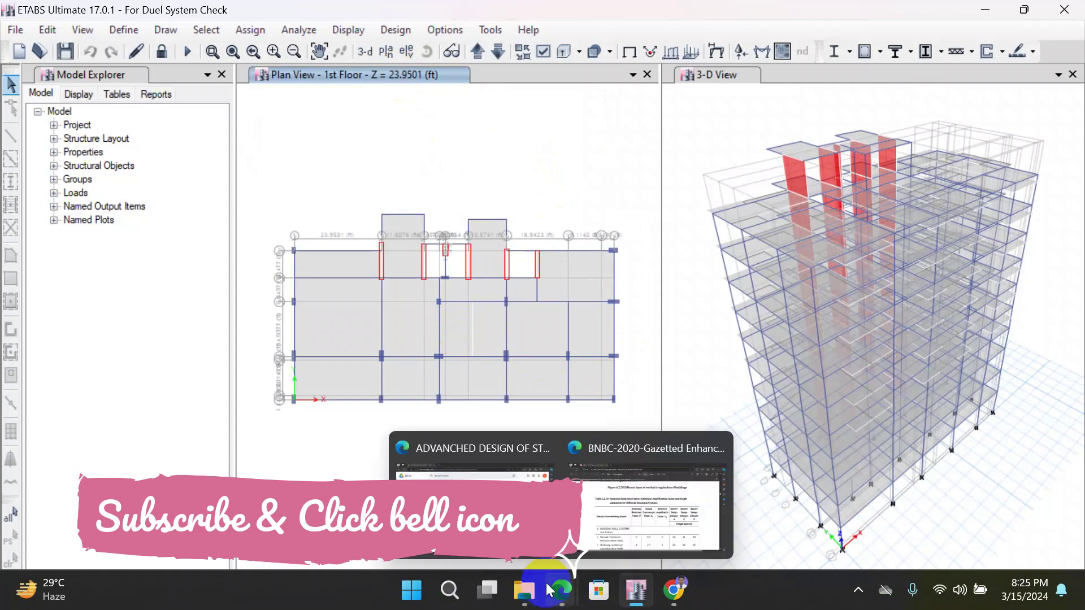
left_click(587, 500)
scroll(375, 370, "down", 2)
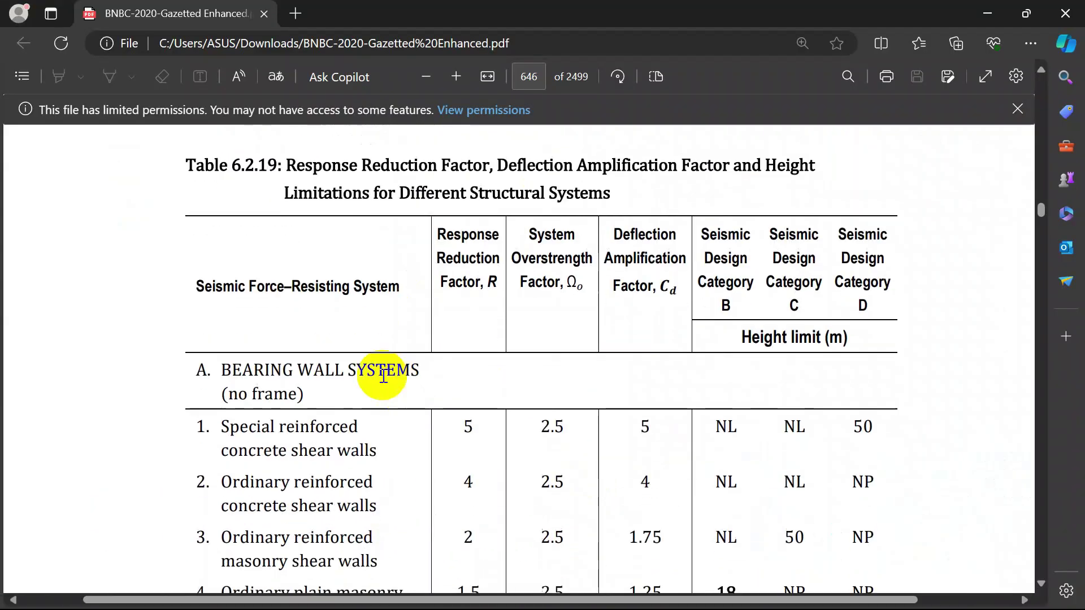
scroll(383, 375, "down", 6)
scroll(383, 380, "down", 8)
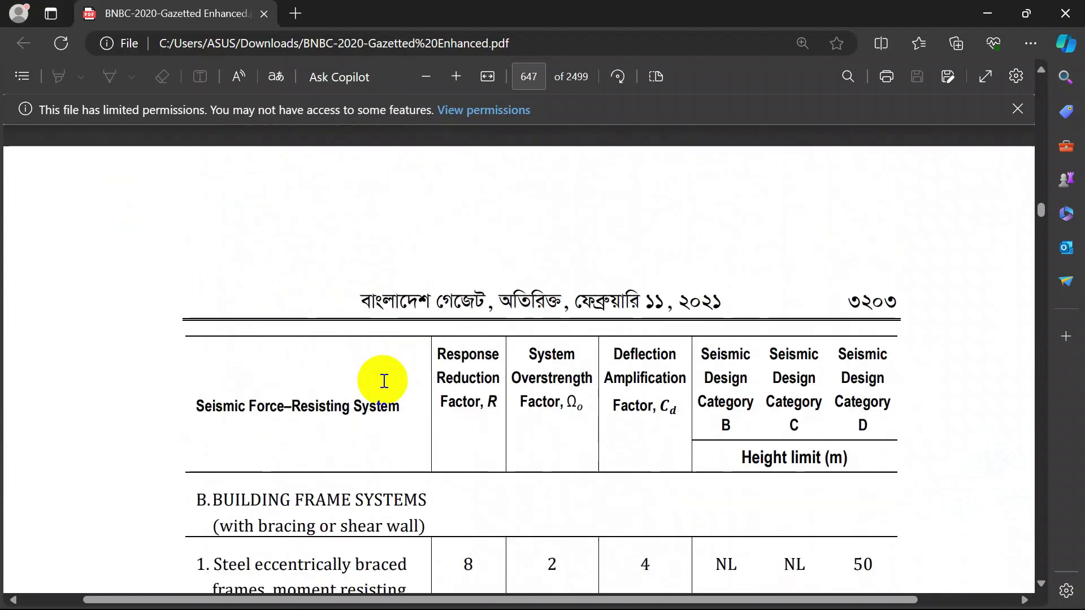
scroll(544, 354, "down", 7)
scroll(543, 354, "down", 1)
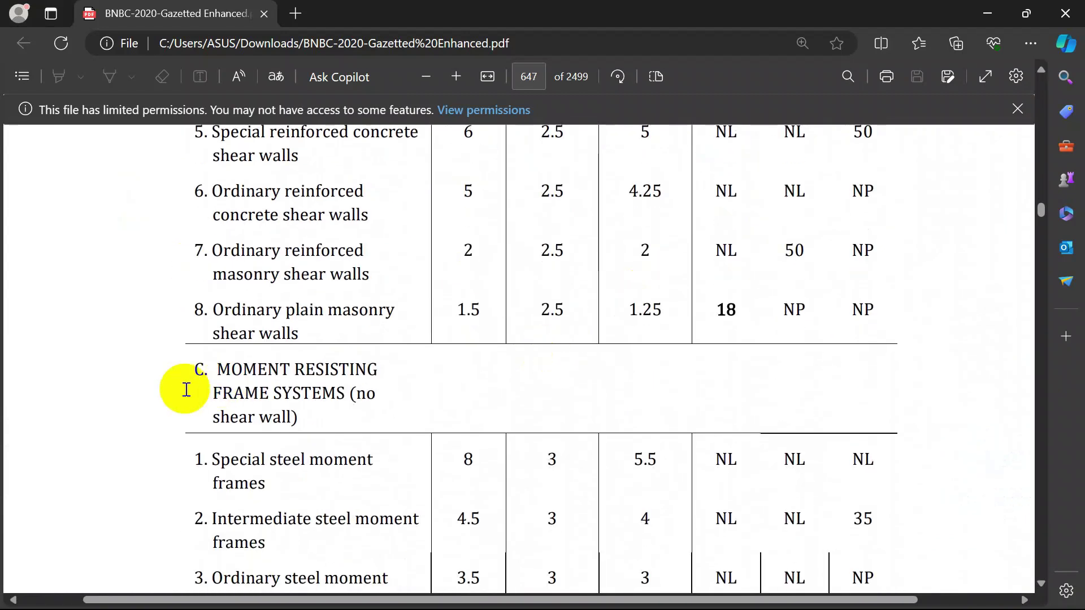
scroll(431, 392, "down", 12)
scroll(433, 392, "down", 2)
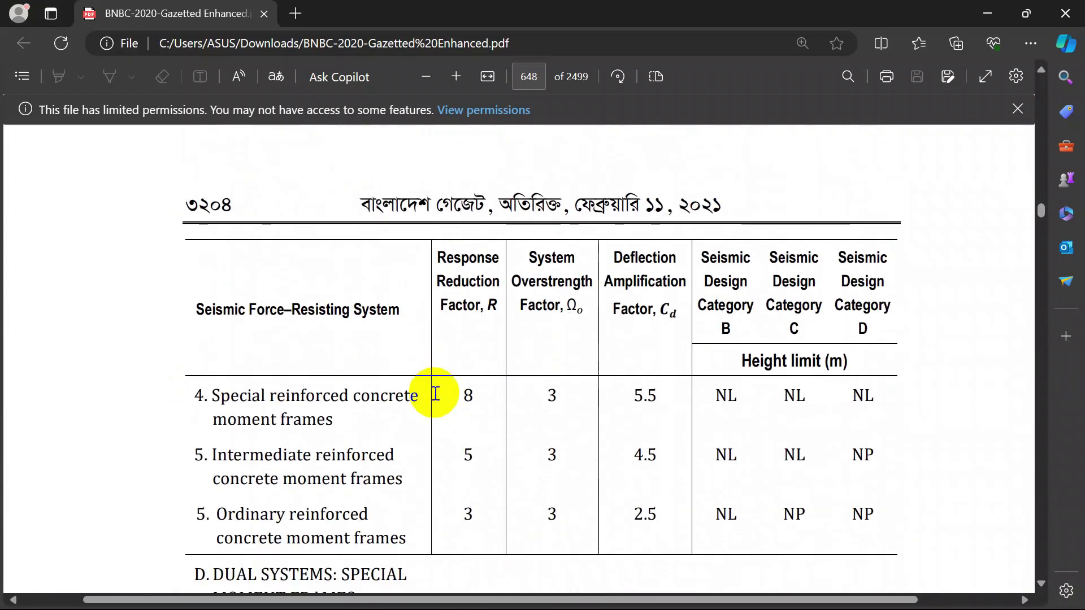
scroll(404, 393, "down", 5)
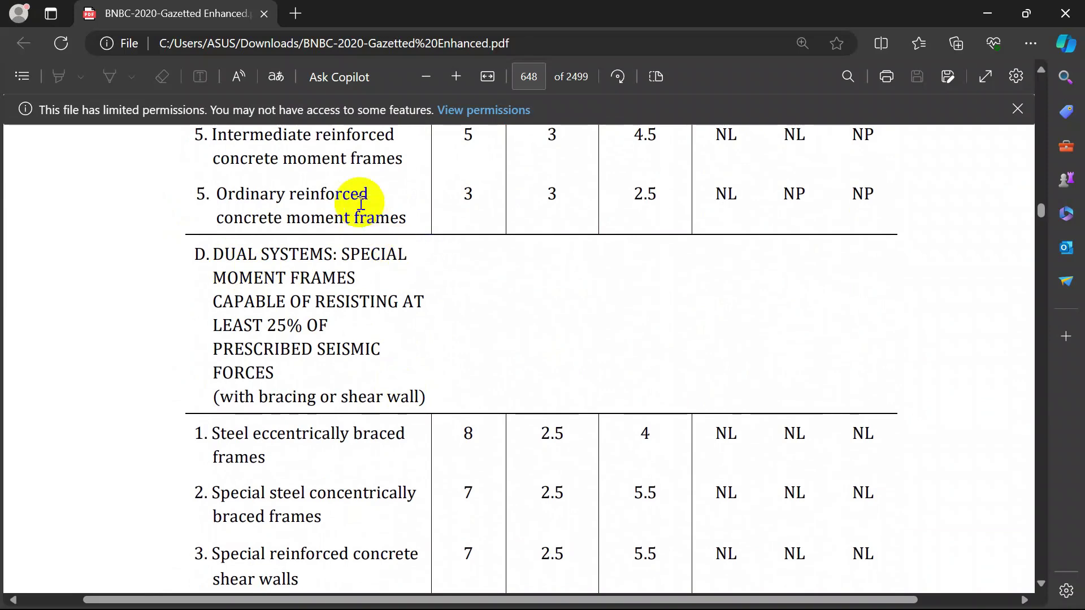
Step: Mark the wording "capable of resisting at" and the 25% requirement in the Dual Systems heading while reading it
left_click_drag(325, 254, 357, 282)
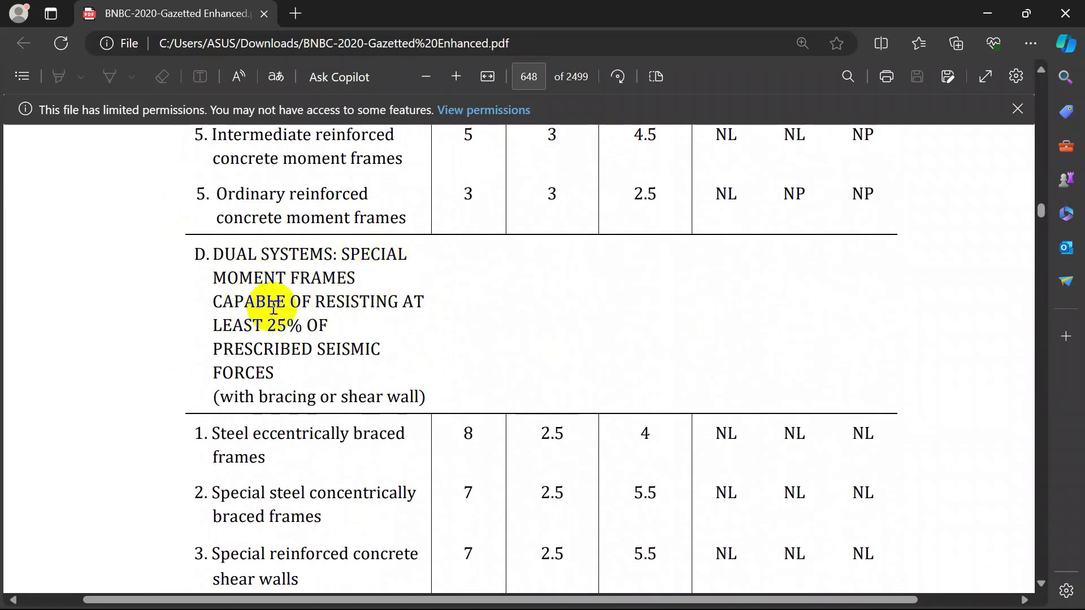
left_click_drag(212, 302, 424, 303)
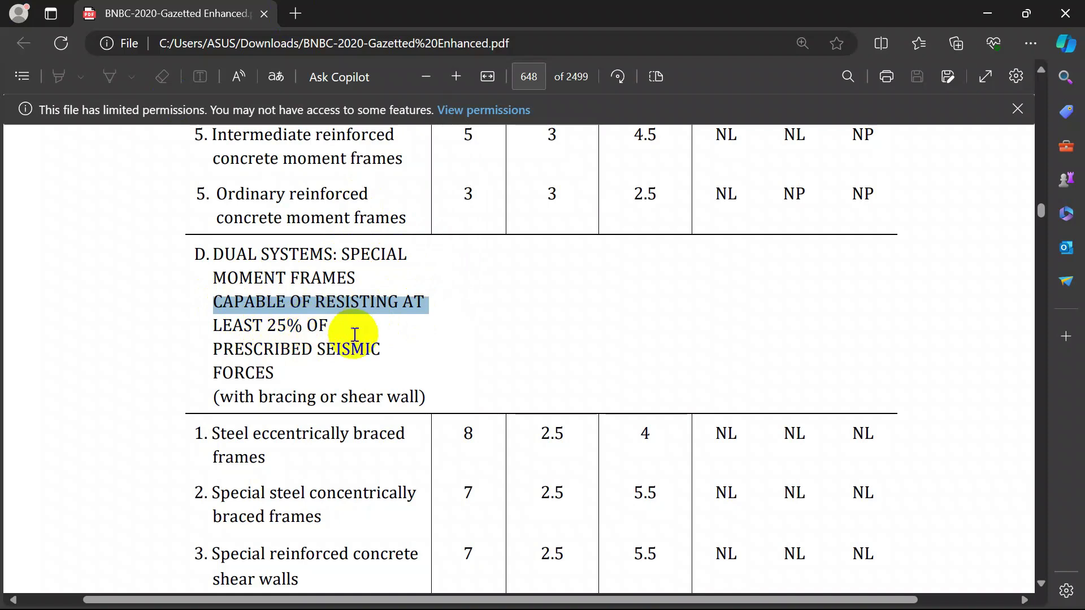
mouse_move(268, 328)
left_mouse_down()
mouse_move(303, 328)
mouse_move(282, 325)
mouse_move(292, 331)
left_mouse_up()
left_click(272, 327)
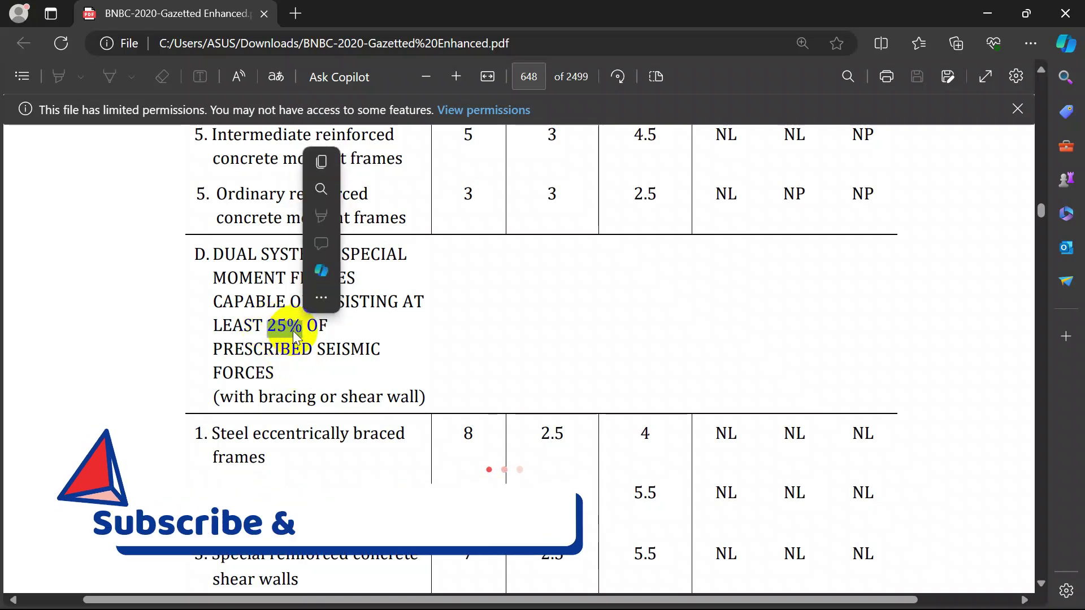
left_click(277, 326)
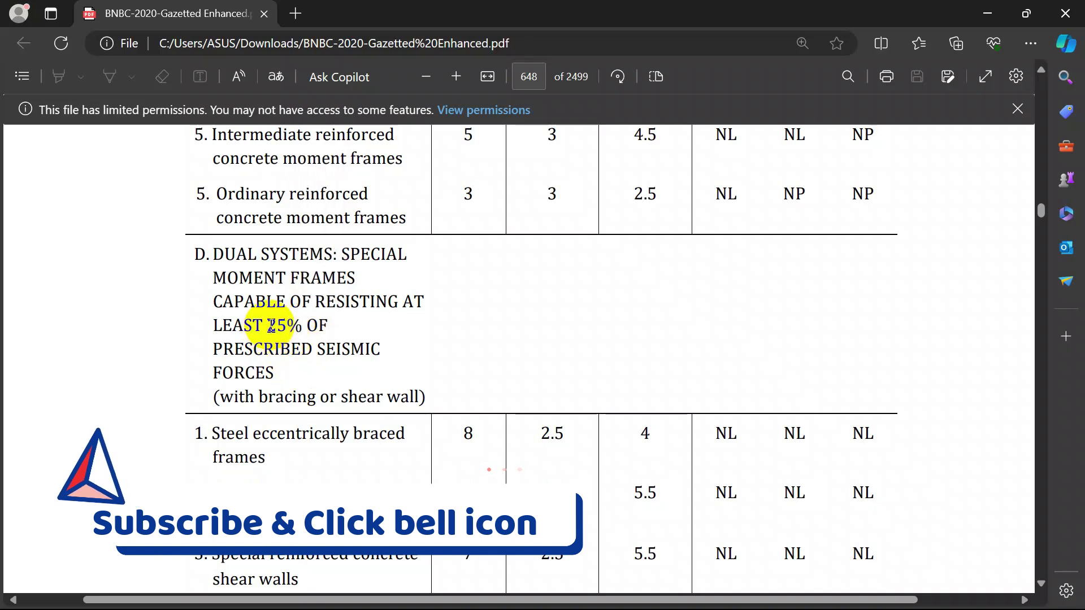
left_click_drag(274, 324, 291, 344)
left_click(273, 323)
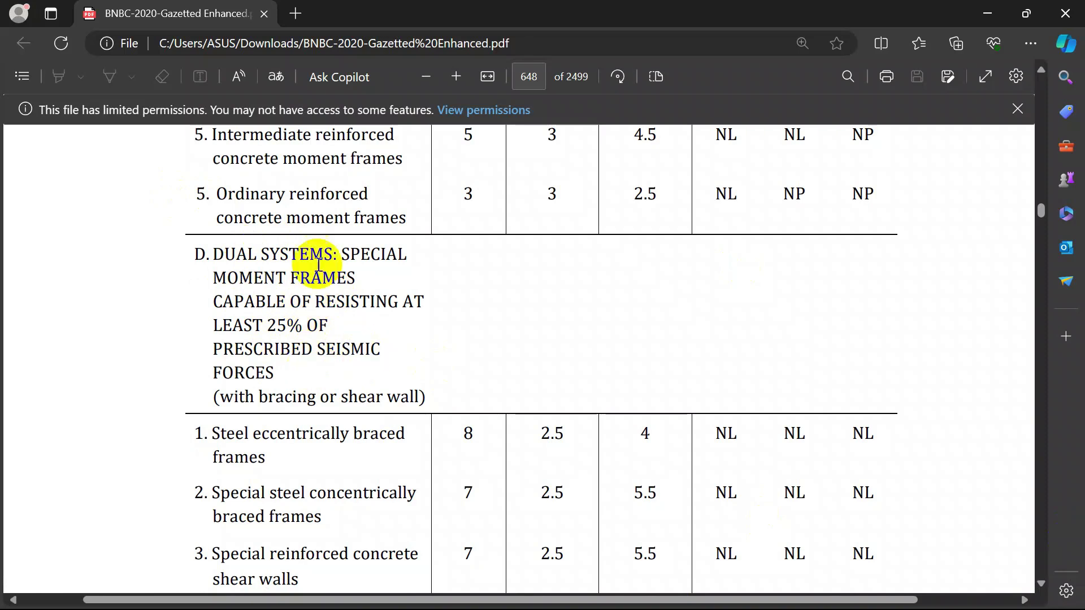
Step: Compare the response reduction factors of the Dual Systems entries with the moment resisting frame systems in section C
scroll(295, 312, "down", 1)
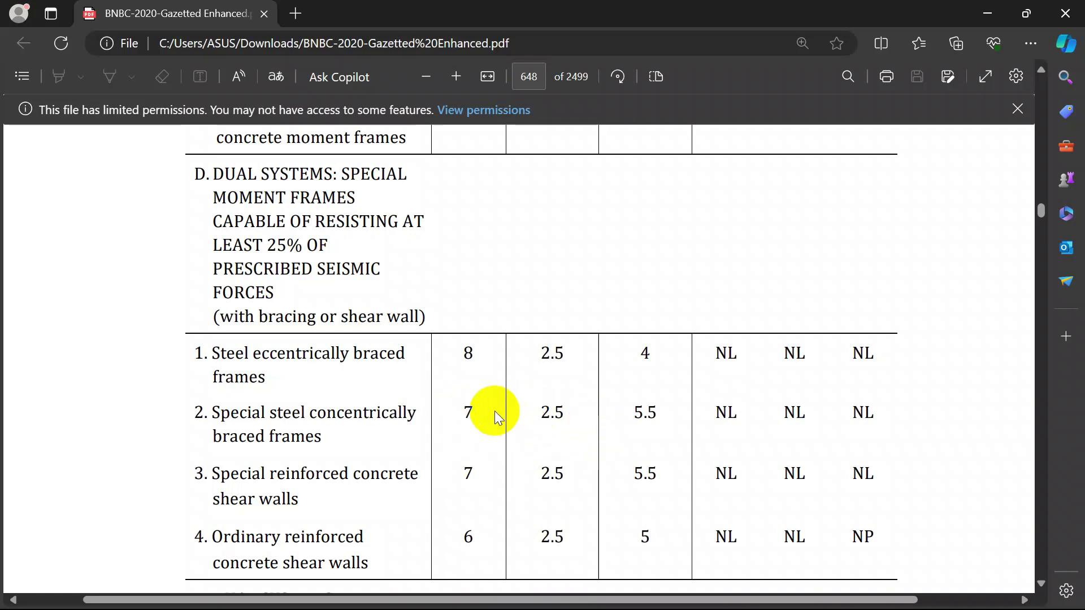
left_click_drag(479, 416, 460, 412)
left_click(541, 421)
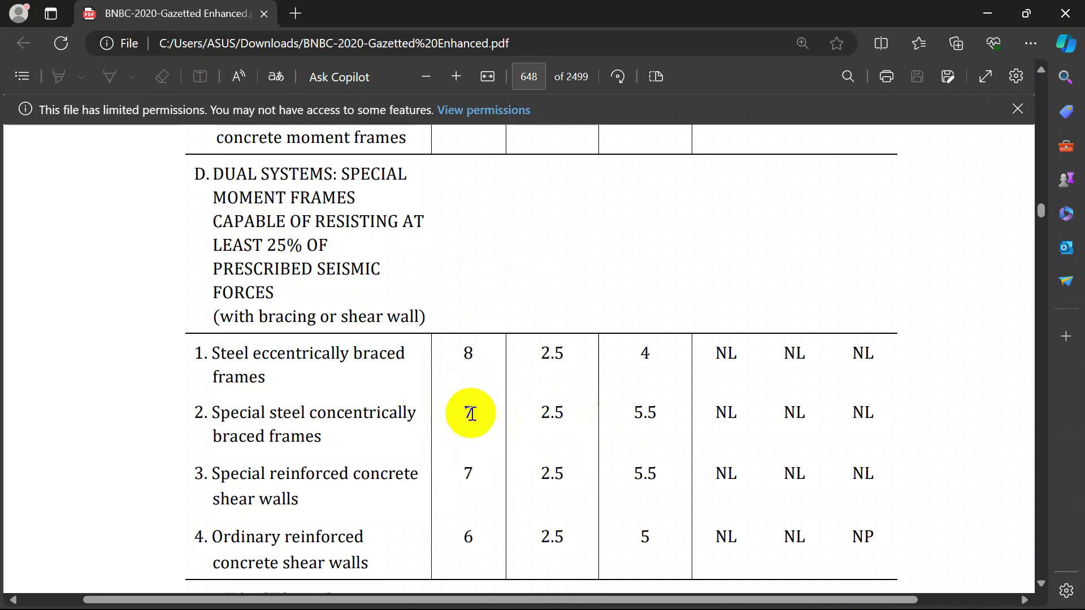
scroll(504, 430, "up", 15)
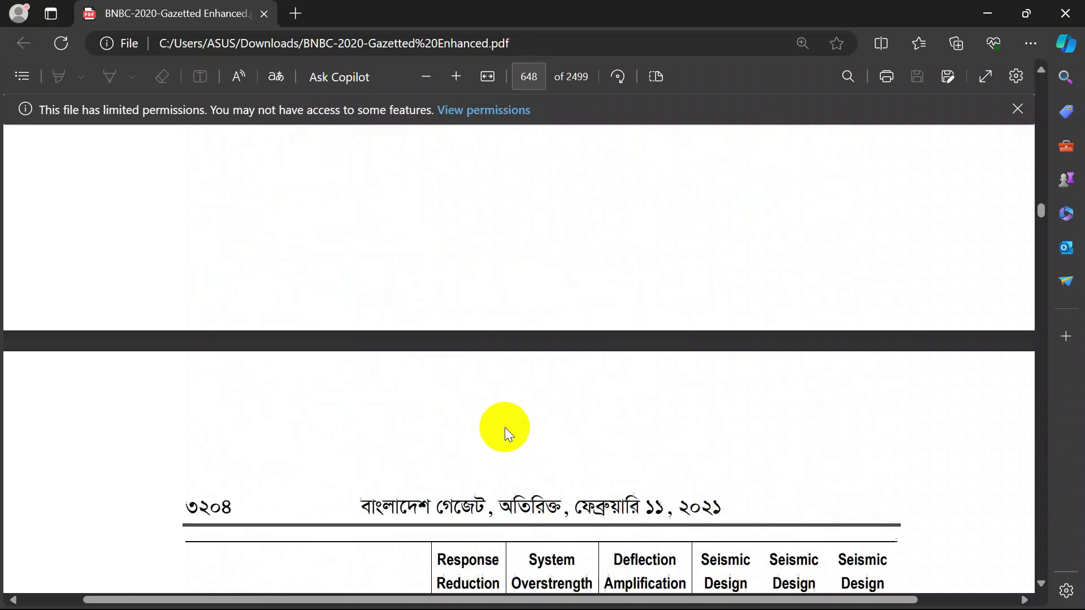
scroll(503, 427, "up", 5)
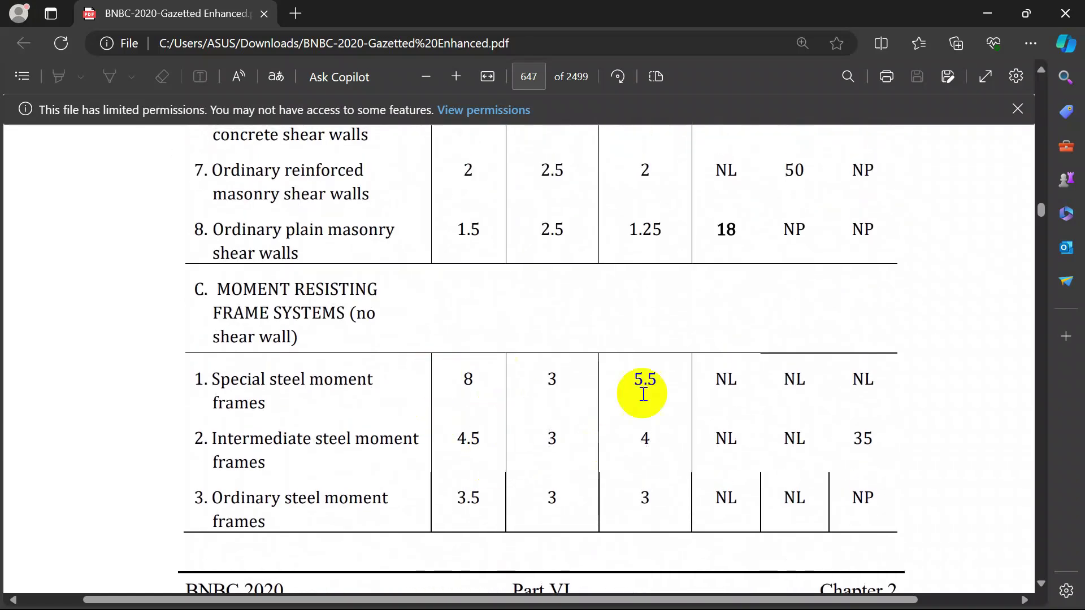
scroll(541, 415, "down", 12)
scroll(540, 417, "down", 3)
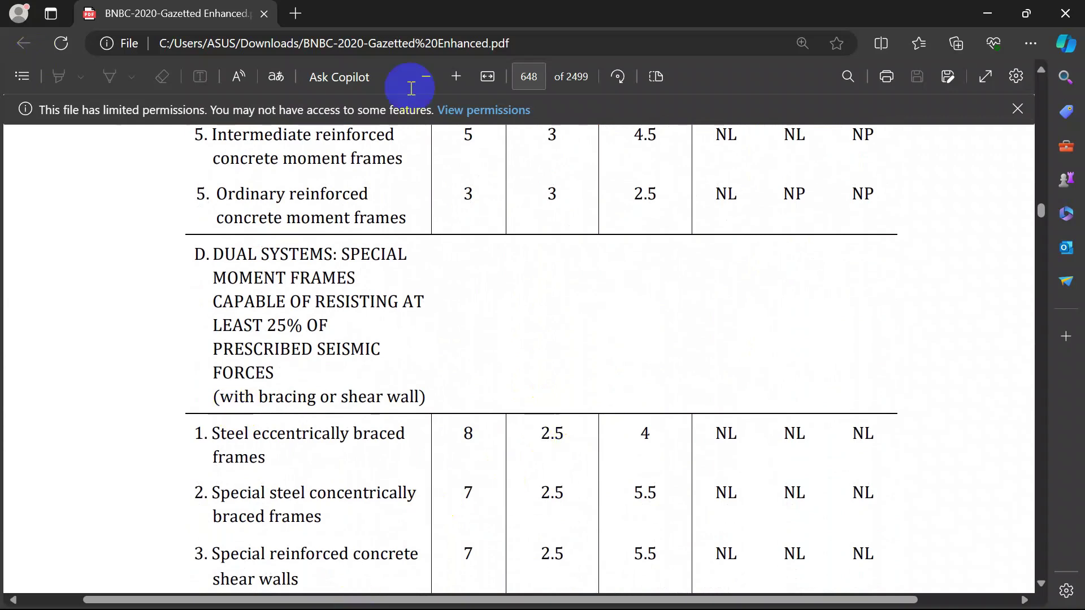
scroll(462, 517, "down", 3)
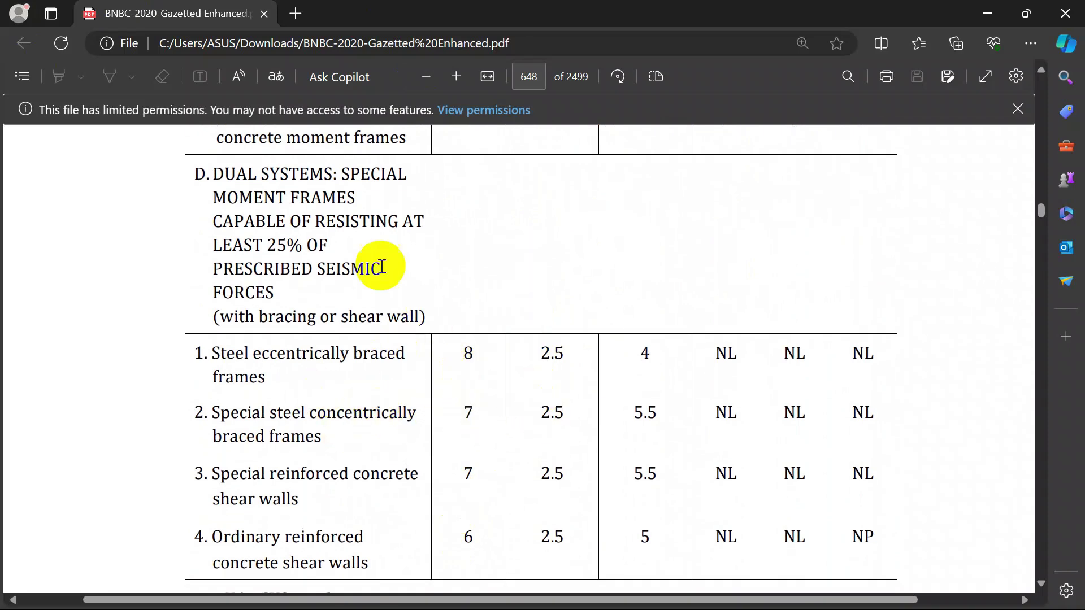
Step: Switch back to ETABS and run the analysis of the building model
mouse_move(452, 602)
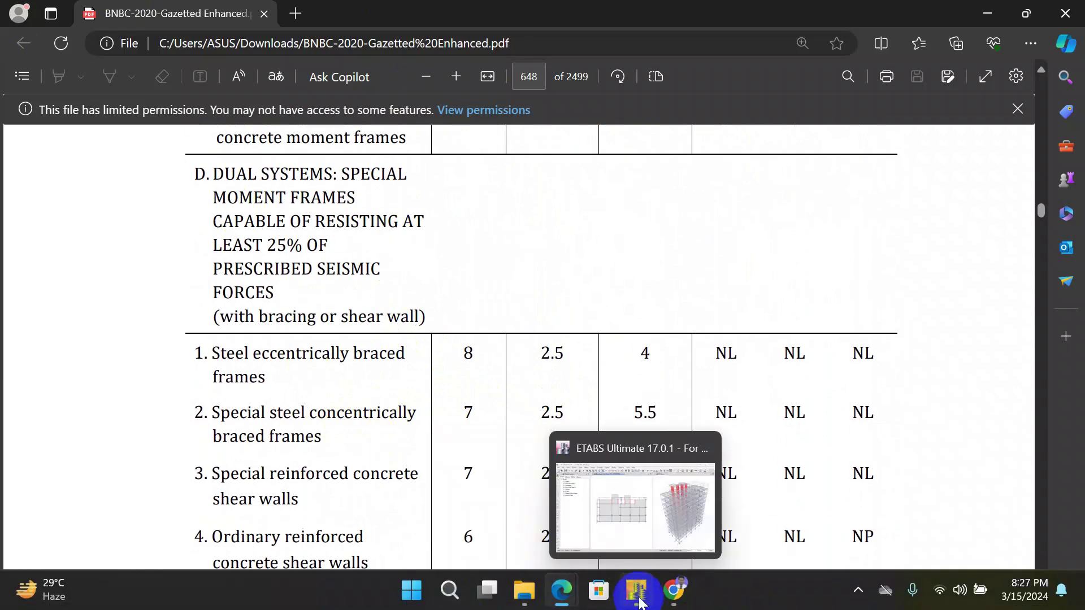
left_click(632, 488)
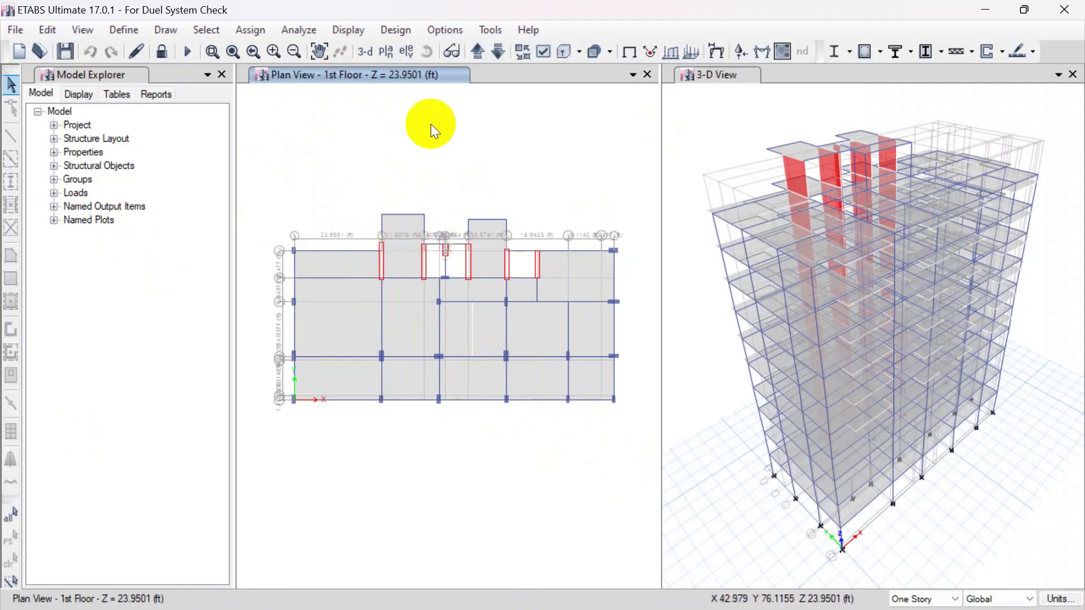
left_click(186, 52)
left_click(588, 373)
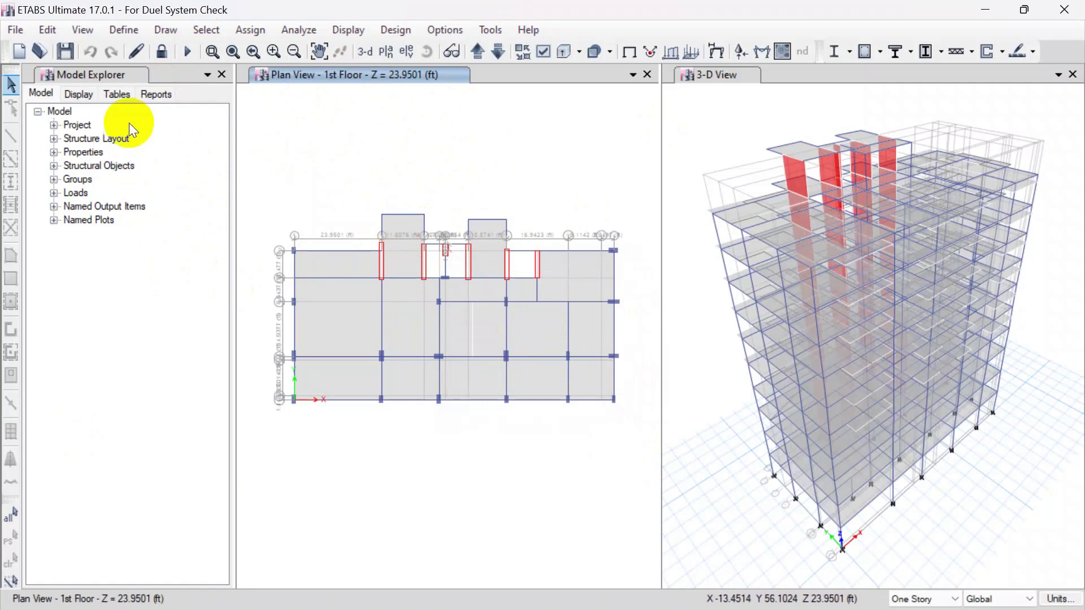
Step: Open the Base Reactions table from the Reactions group of the analysis results
left_click(115, 95)
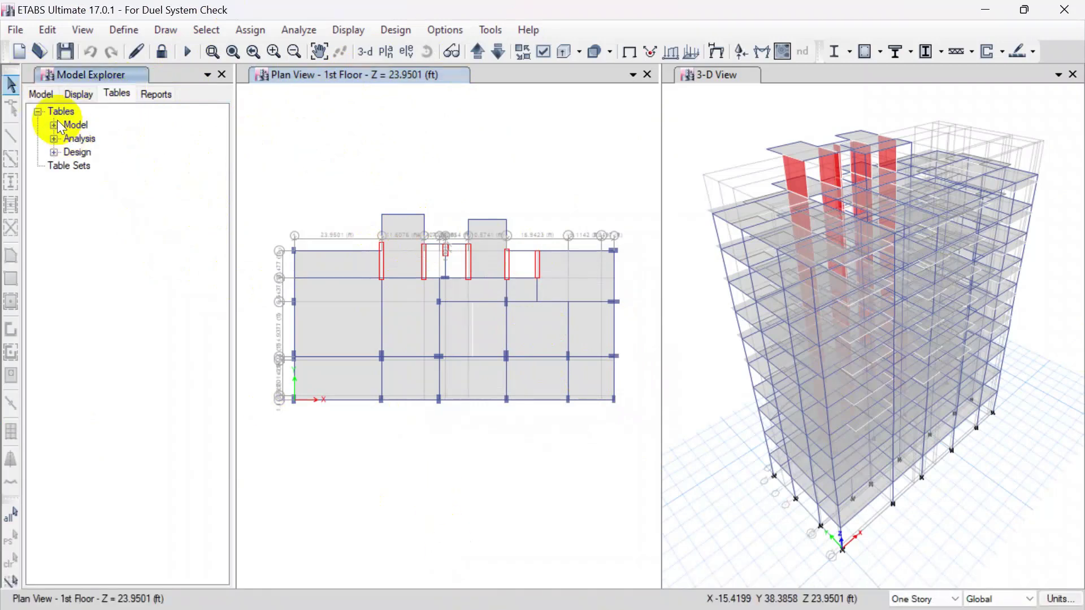
left_click(55, 139)
left_click(70, 220)
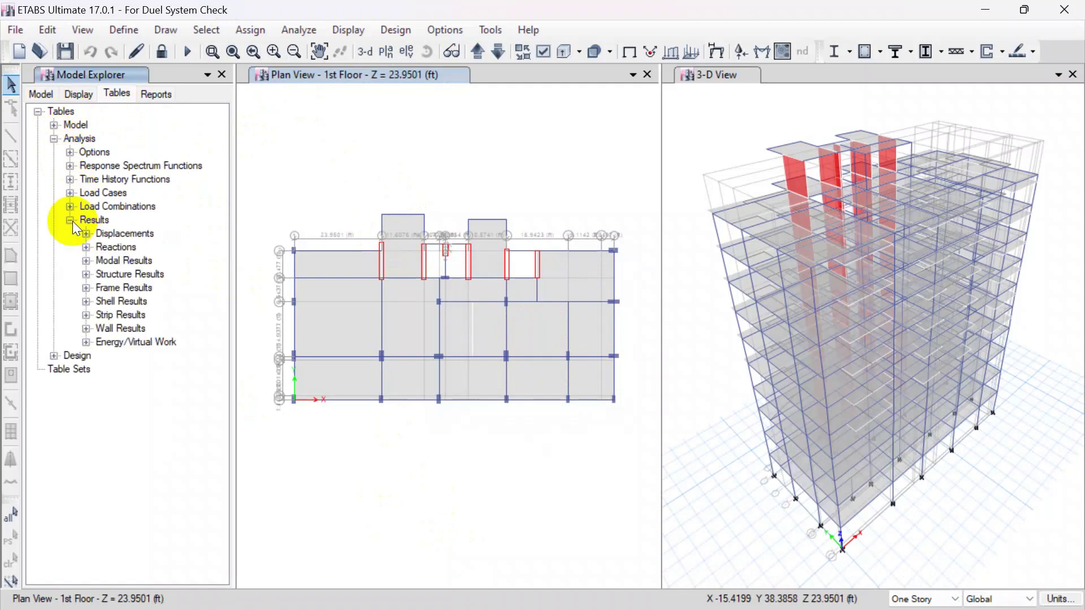
left_click(90, 247)
double_click(143, 261)
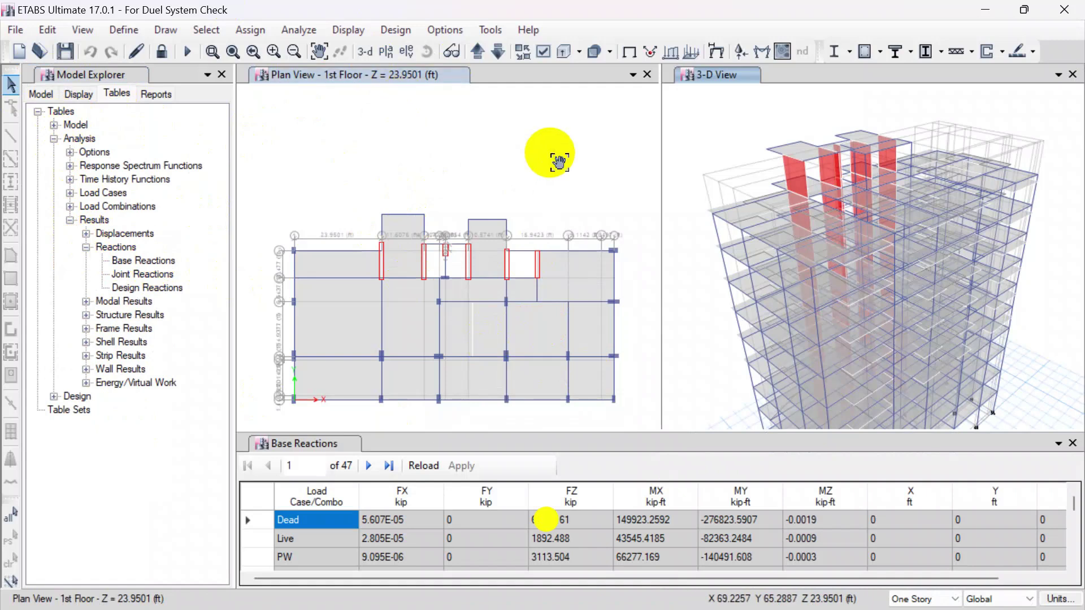
Step: Filter the Base Reactions table to load case EY 1 and select its FY value
left_click_drag(559, 162, 567, 135)
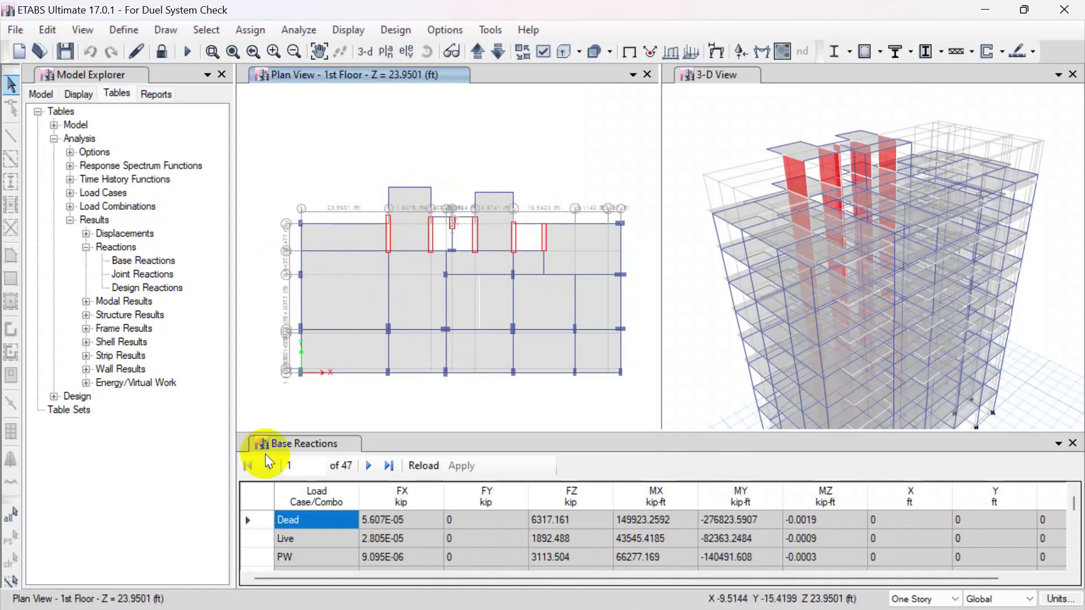
left_click(343, 496)
right_click(343, 496)
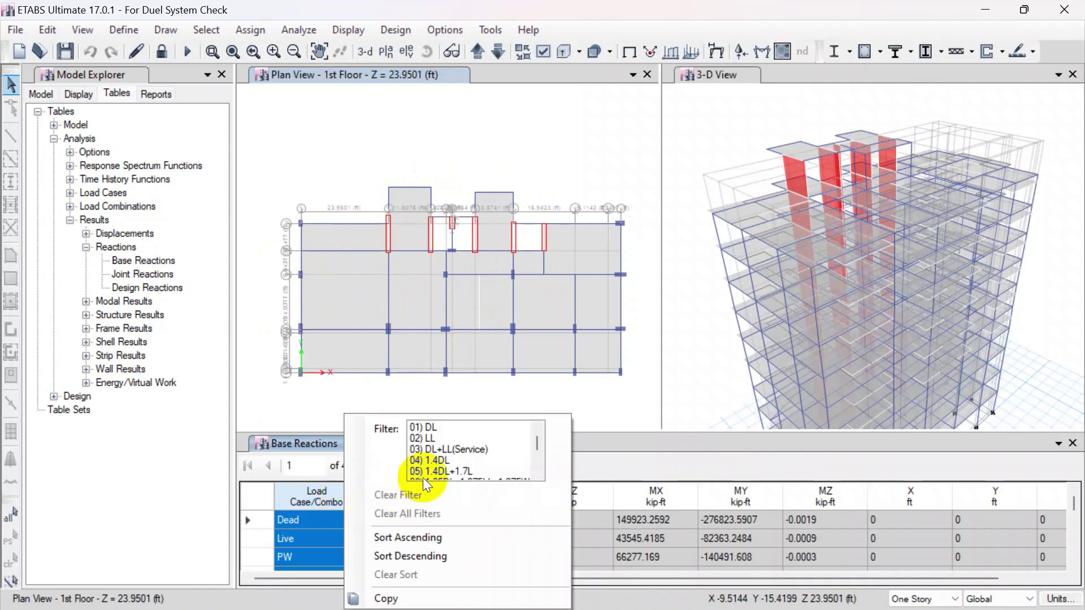
scroll(449, 453, "down", 10)
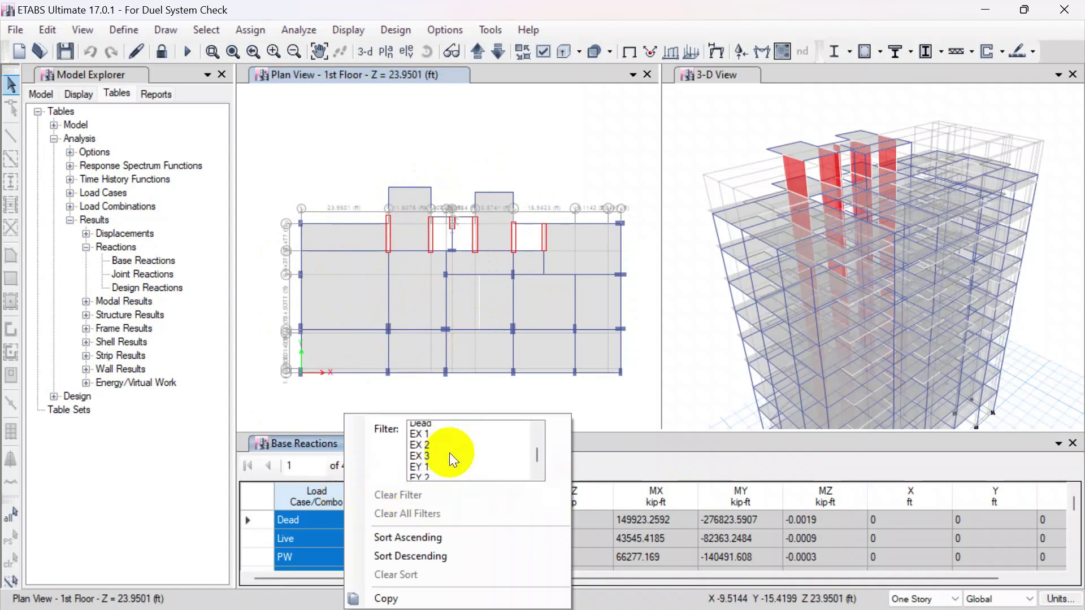
scroll(449, 452, "up", 2)
scroll(449, 452, "down", 2)
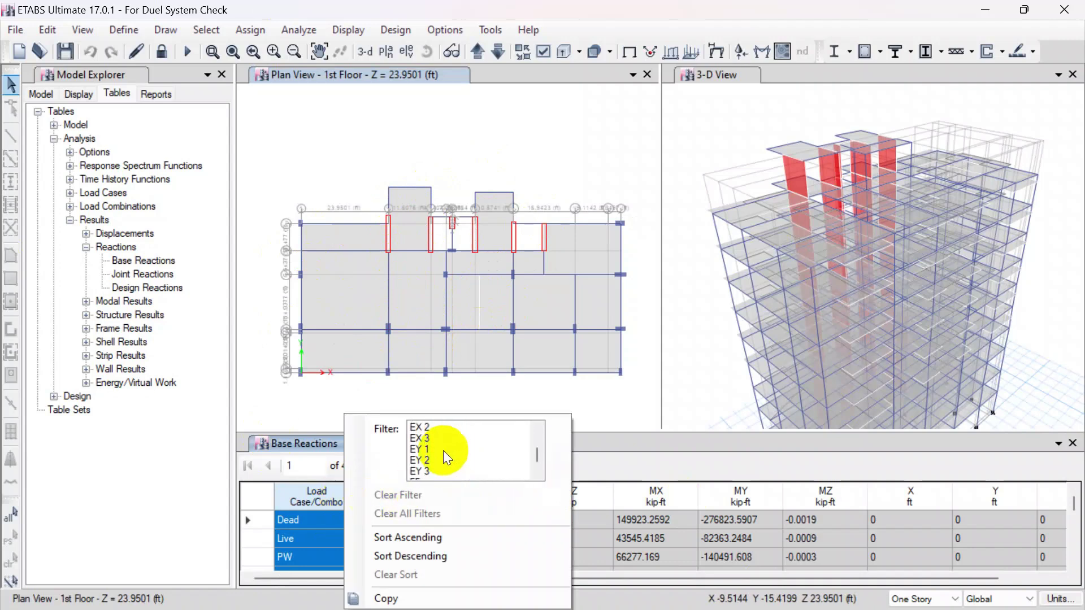
left_click(439, 449)
left_click(648, 453)
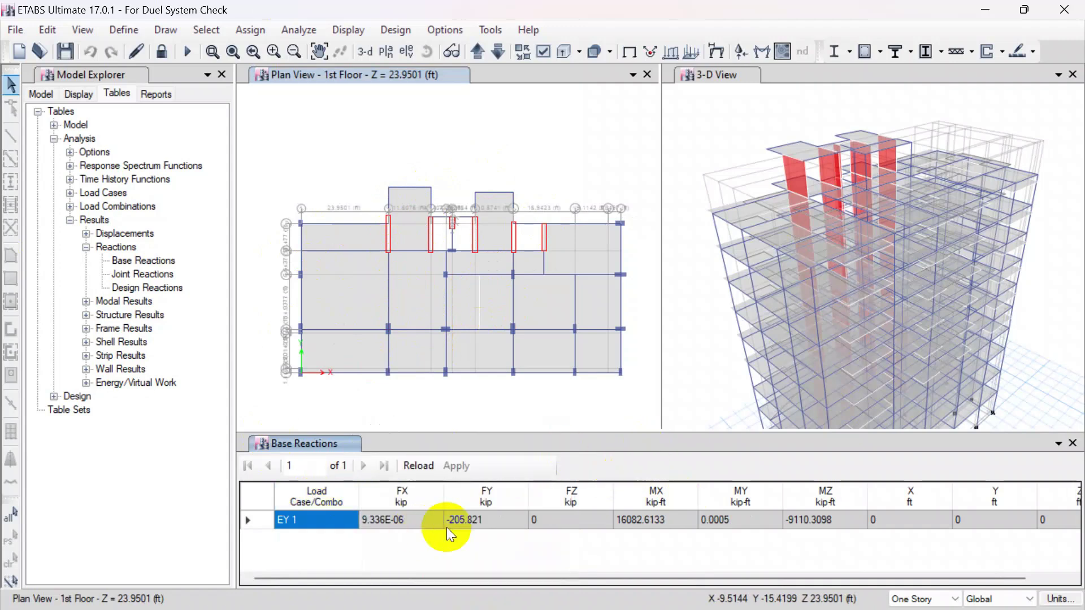
left_click(475, 520)
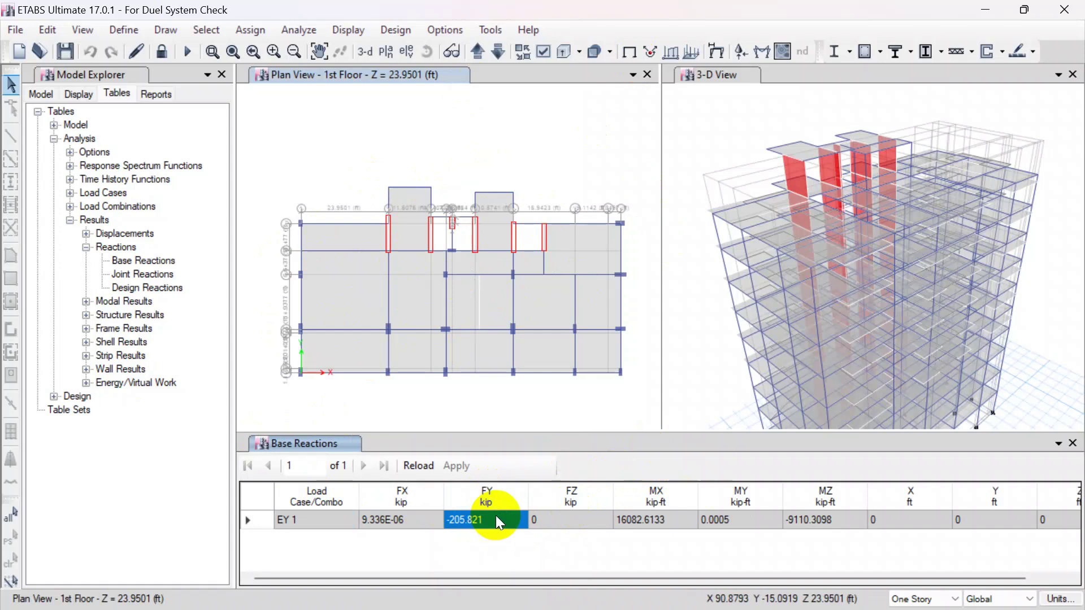
Step: Launch Excel, dismiss the licence notice and create a blank workbook
mouse_move(423, 590)
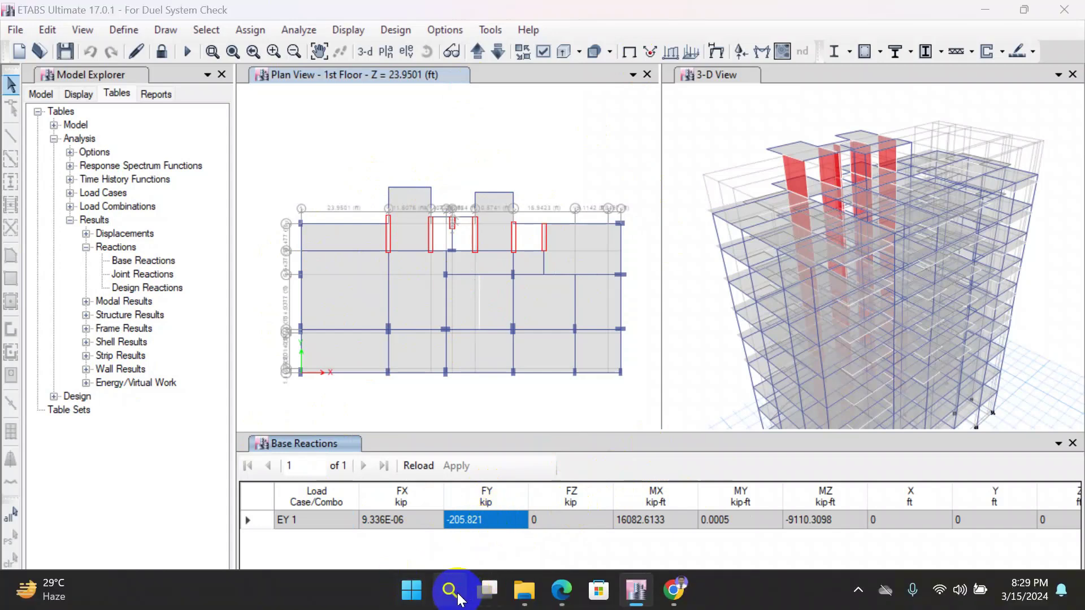
left_click(457, 594)
type("excel")
left_click(339, 223)
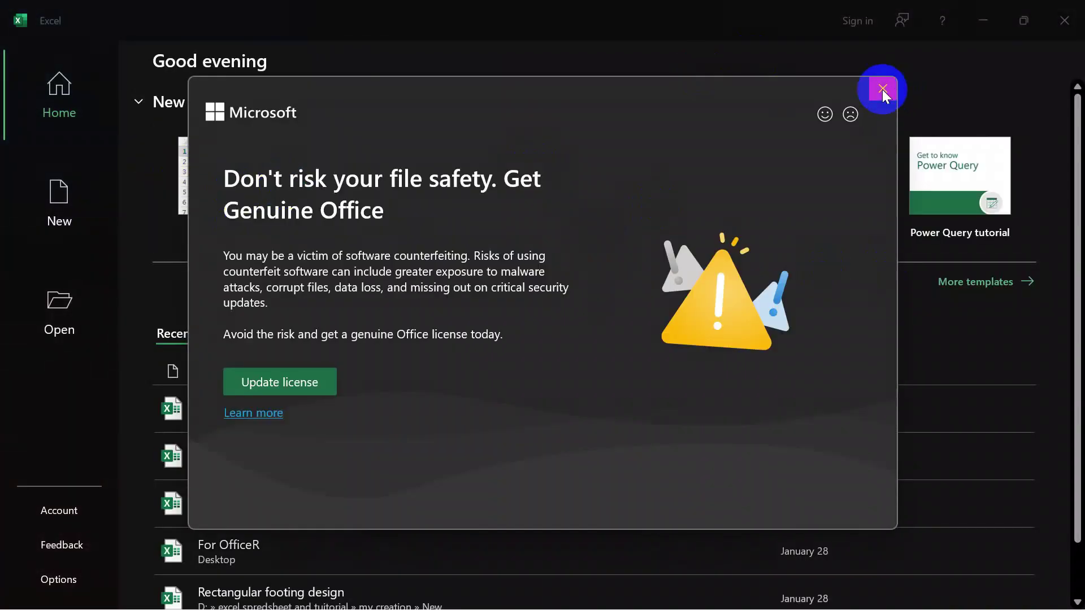
left_click(882, 89)
left_click(266, 154)
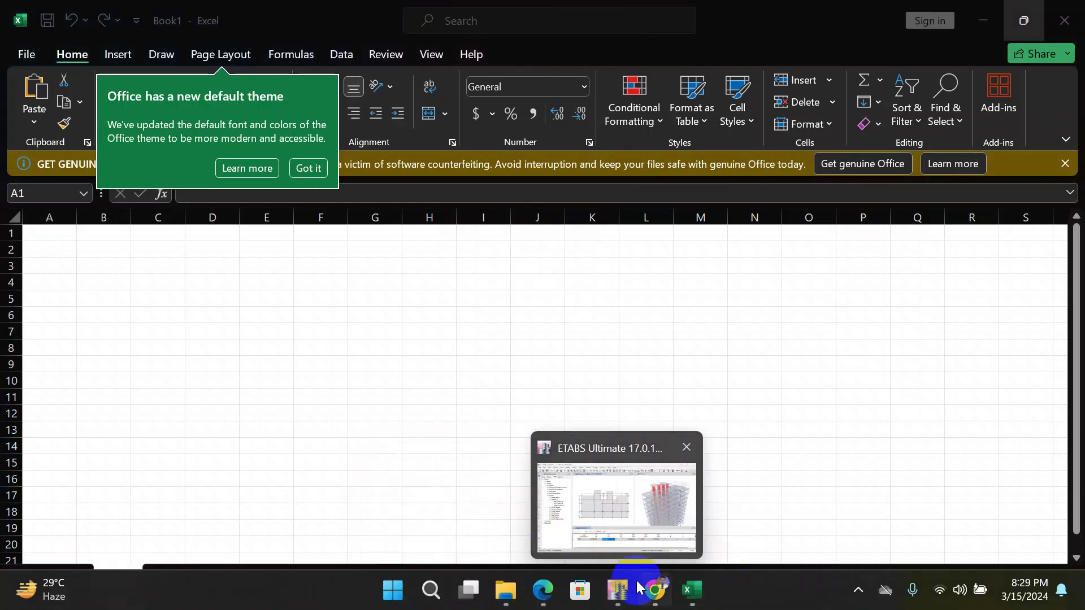
Step: Recheck the EY 1 base shear in ETABS and enter it as 205.821 in cell F5 of the Excel sheet
left_click(635, 588)
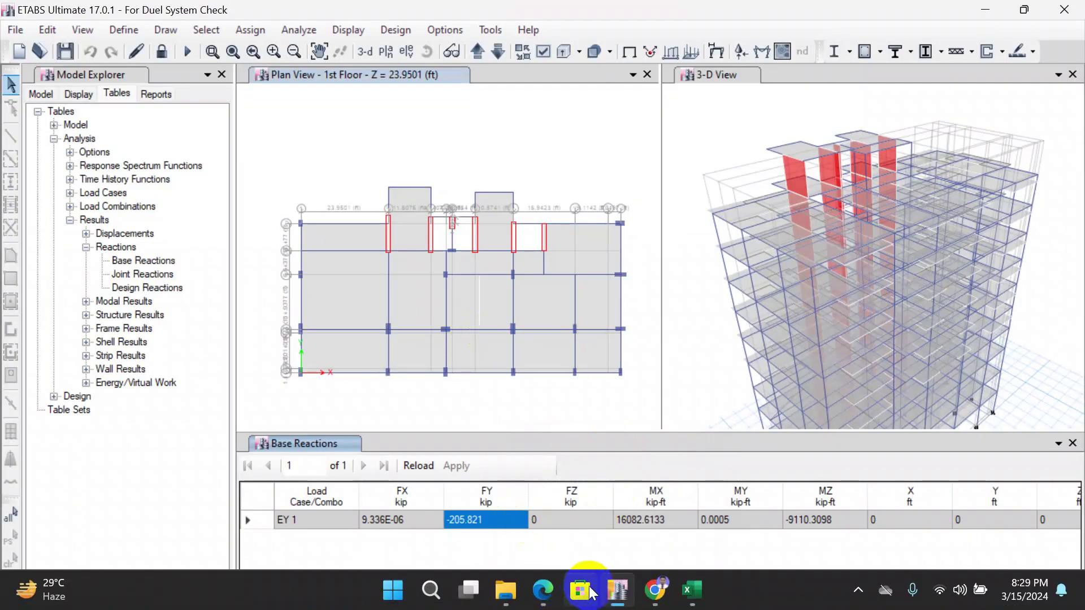
left_click(693, 587)
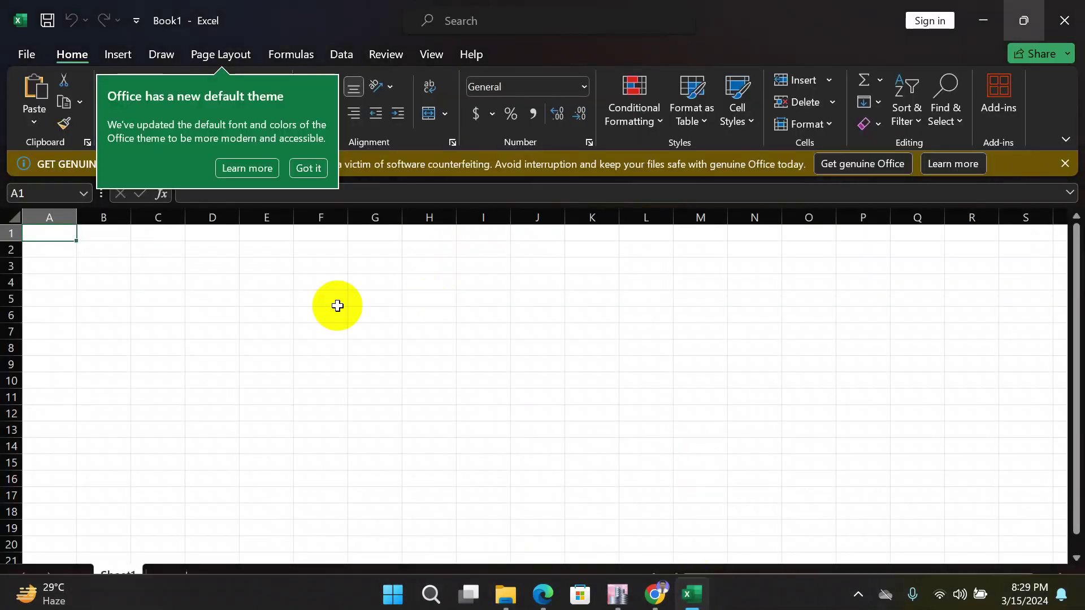
left_click(312, 298)
type("205.821")
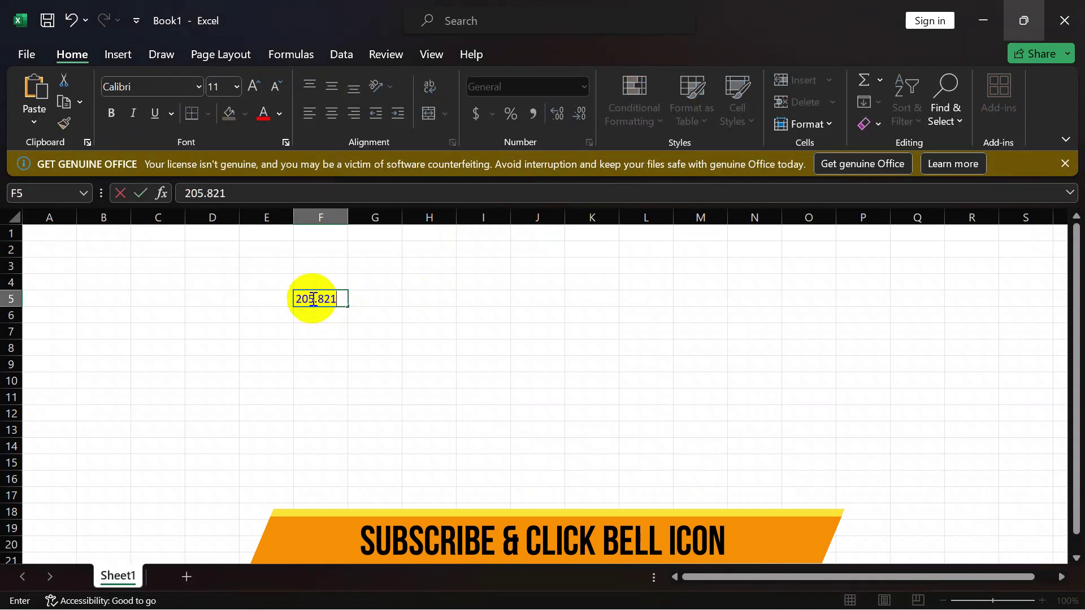
Step: Calculate 25% of the base shear in cell G5 with =F5*.25 and dismiss the licence warning bar
left_click(377, 303)
type("=")
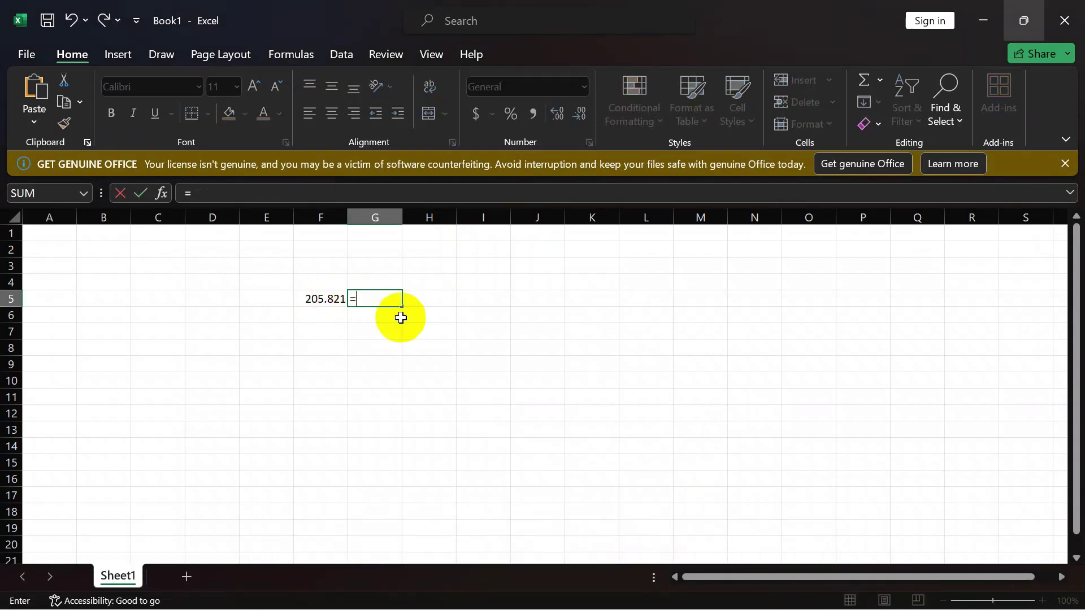
left_click(314, 298)
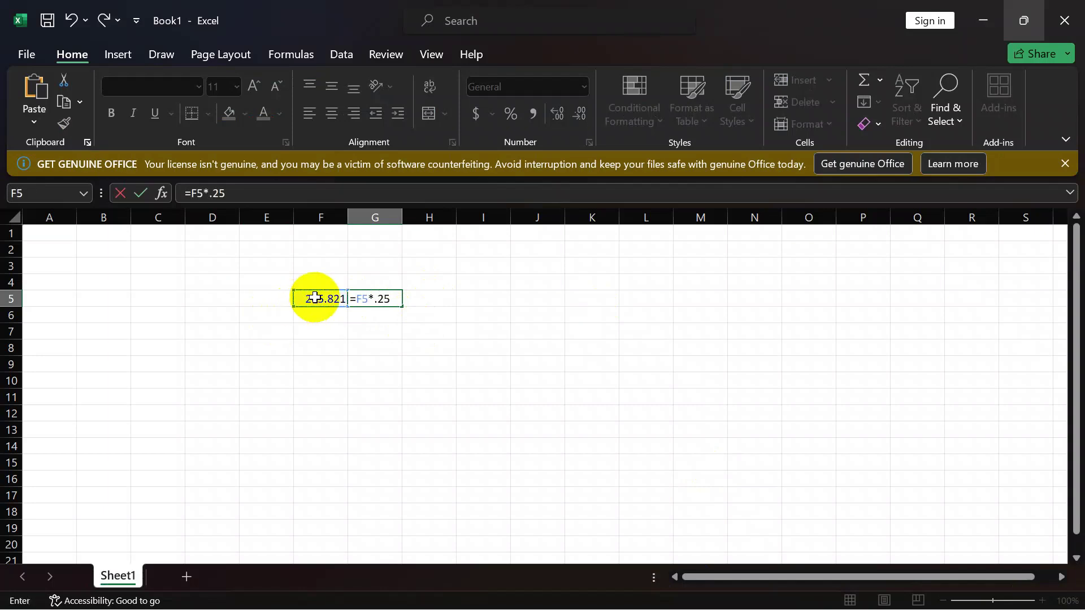
key("Return")
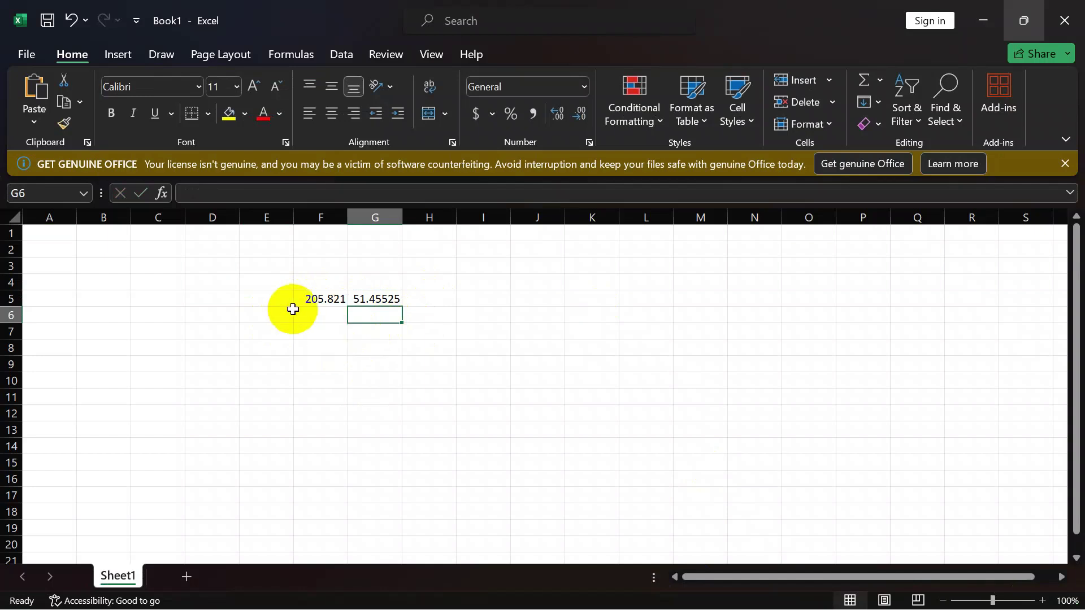
left_click(398, 296)
left_click(340, 314)
left_click(337, 299)
left_click(367, 296)
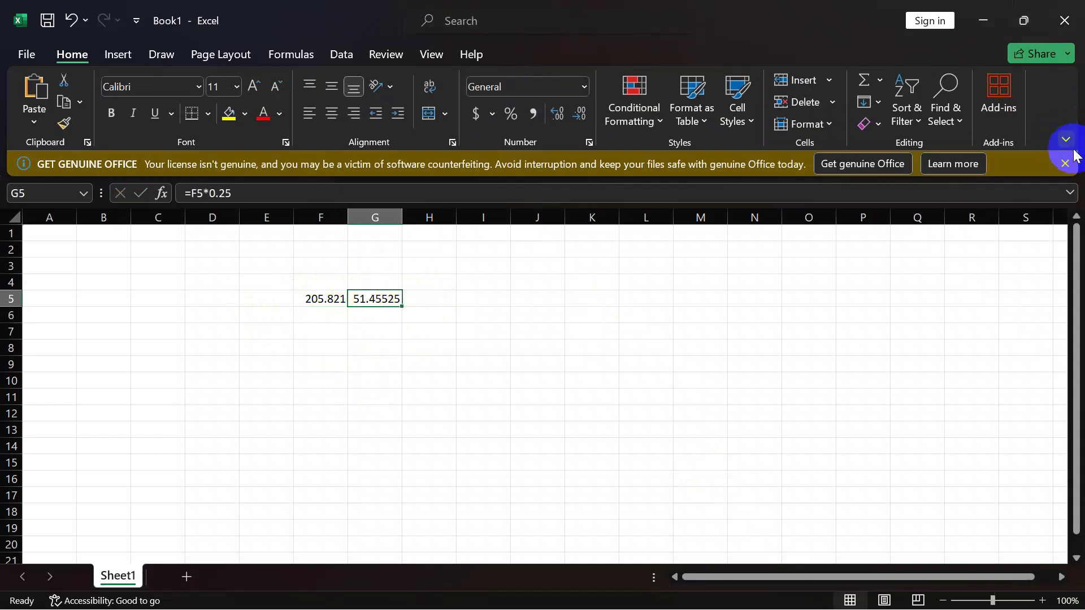
left_click(1064, 163)
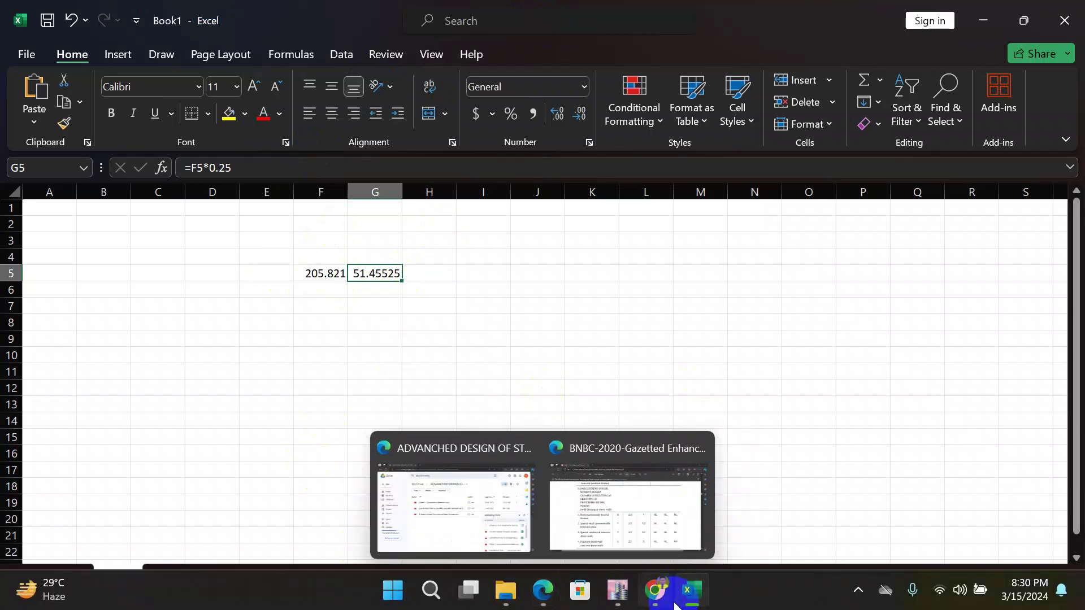
Step: Switch back to ETABS and open the Column Forces table from the Frame Results group
left_click(605, 502)
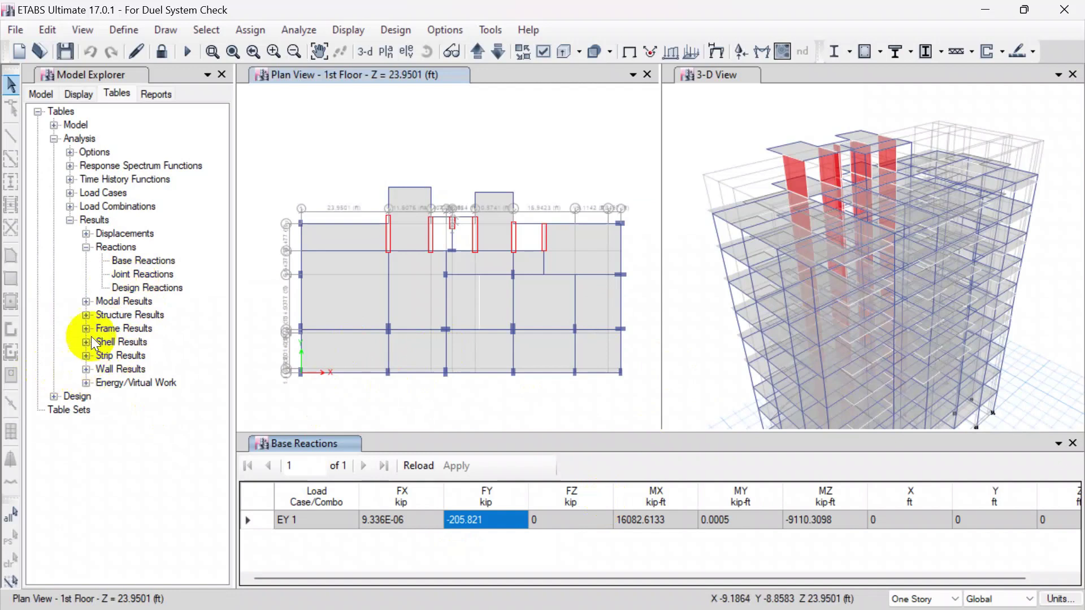
left_click(85, 314)
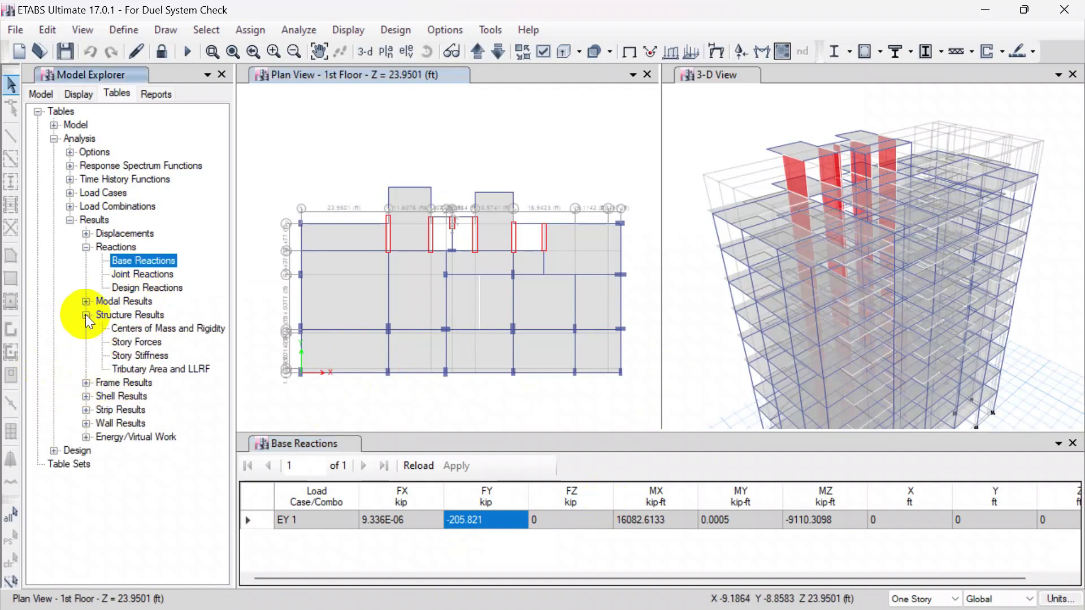
left_click(86, 314)
left_click(90, 327)
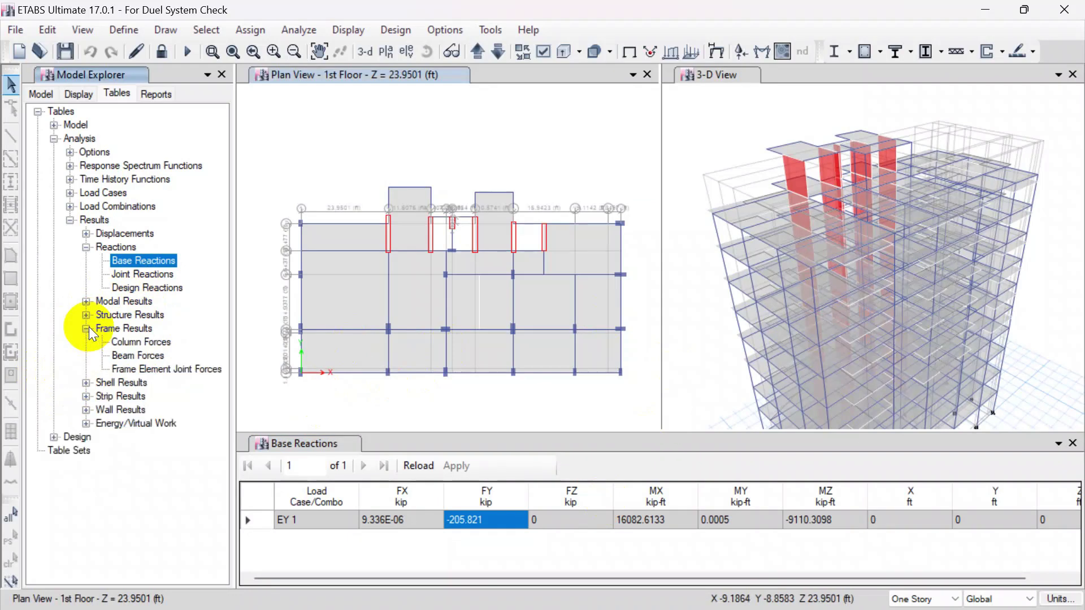
double_click(144, 342)
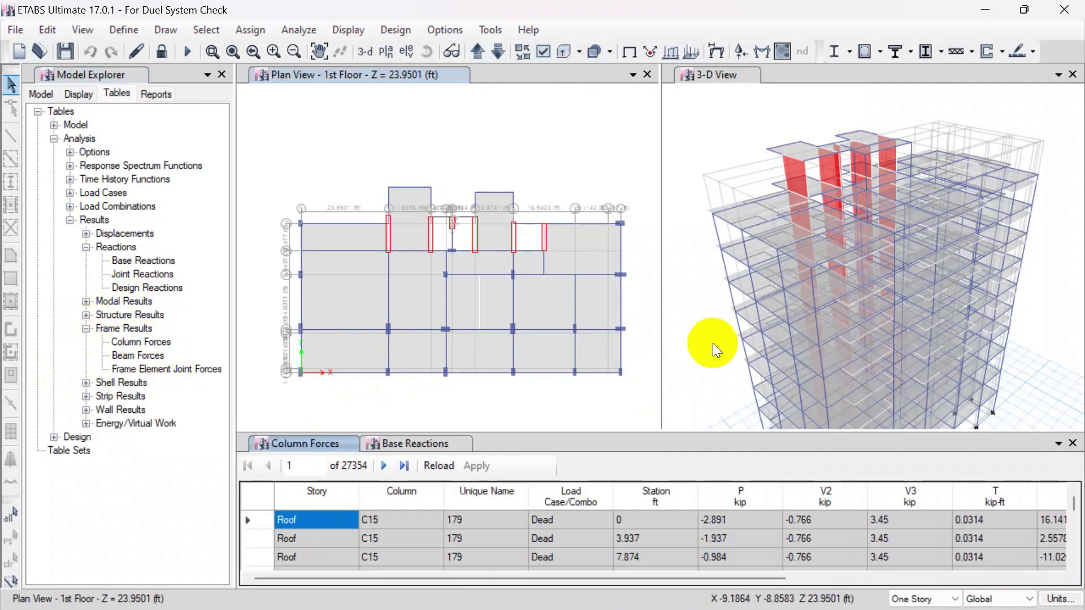
Step: Filter the Column Forces table's Story column to GF
left_click(317, 482)
right_click(321, 485)
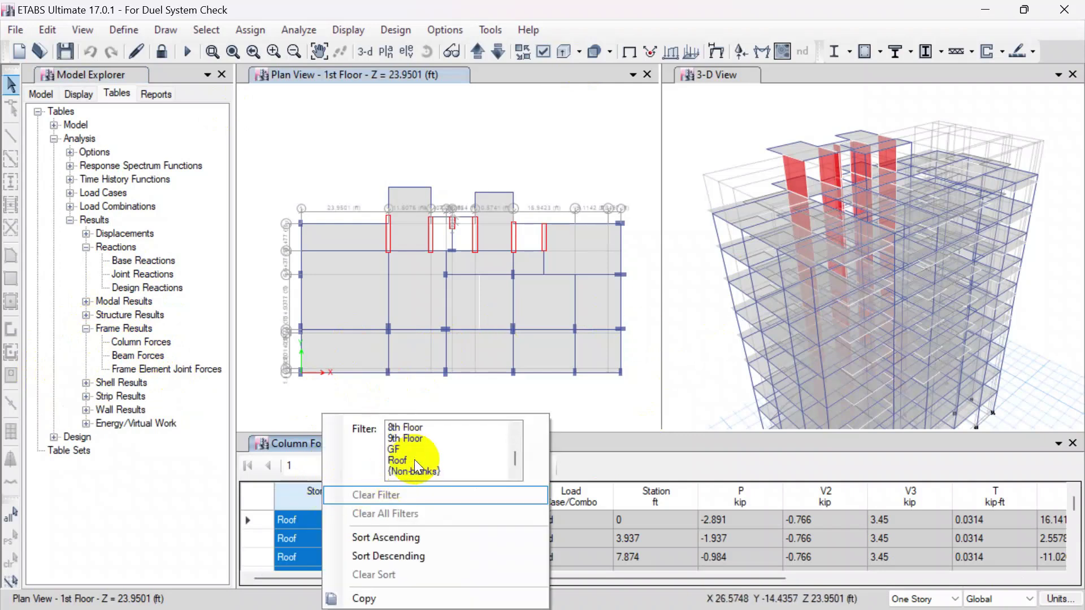
left_click(400, 449)
left_click(627, 445)
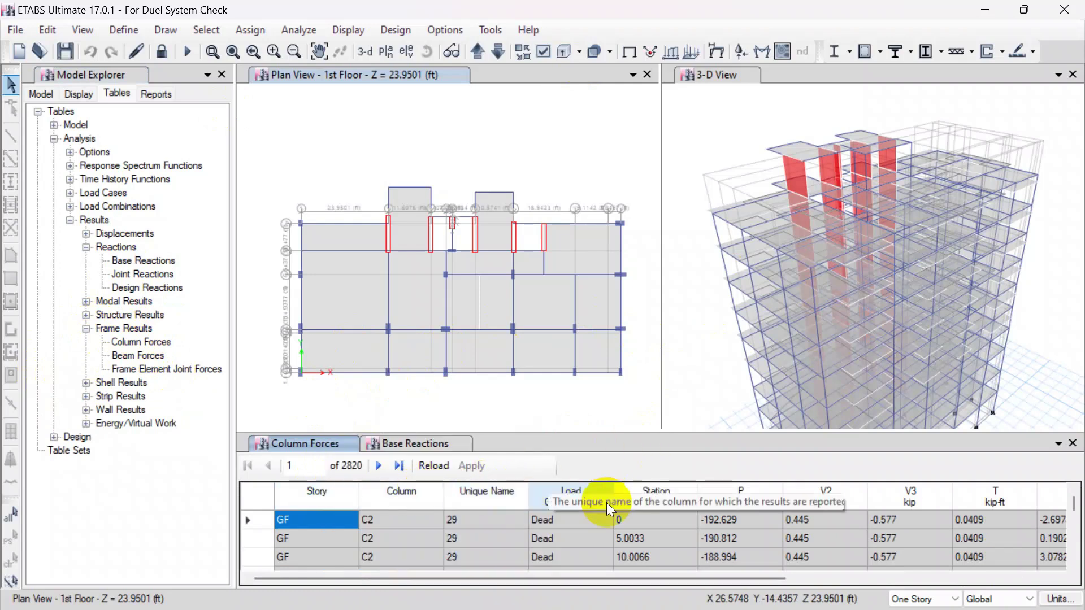
Step: Filter the Column Forces table's Load Case/Combo column to EY 1
left_click(586, 487)
right_click(585, 487)
scroll(755, 454, "down", 5)
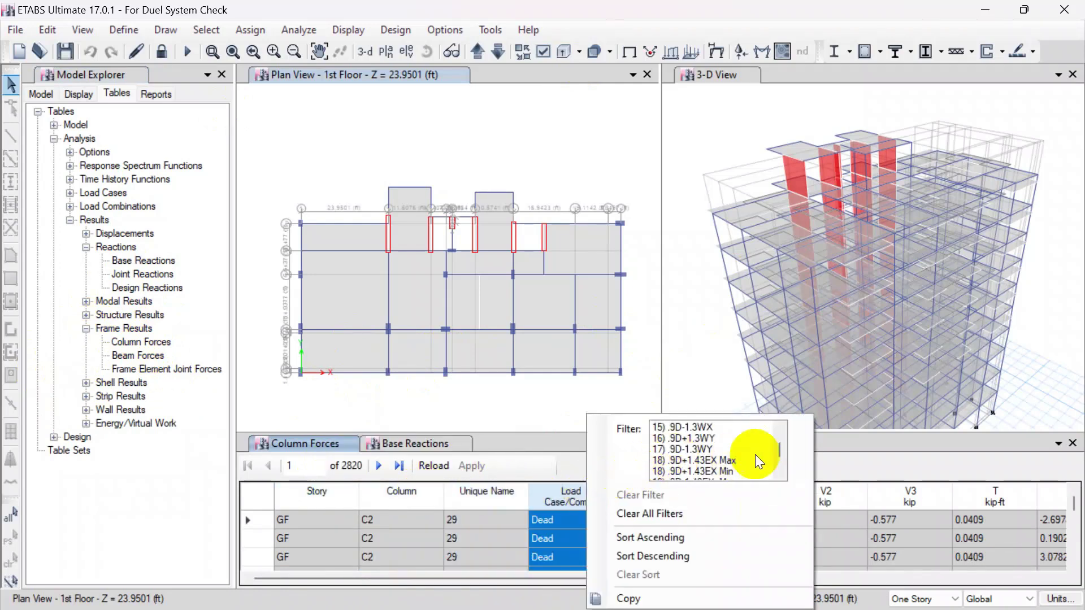
left_click(676, 450)
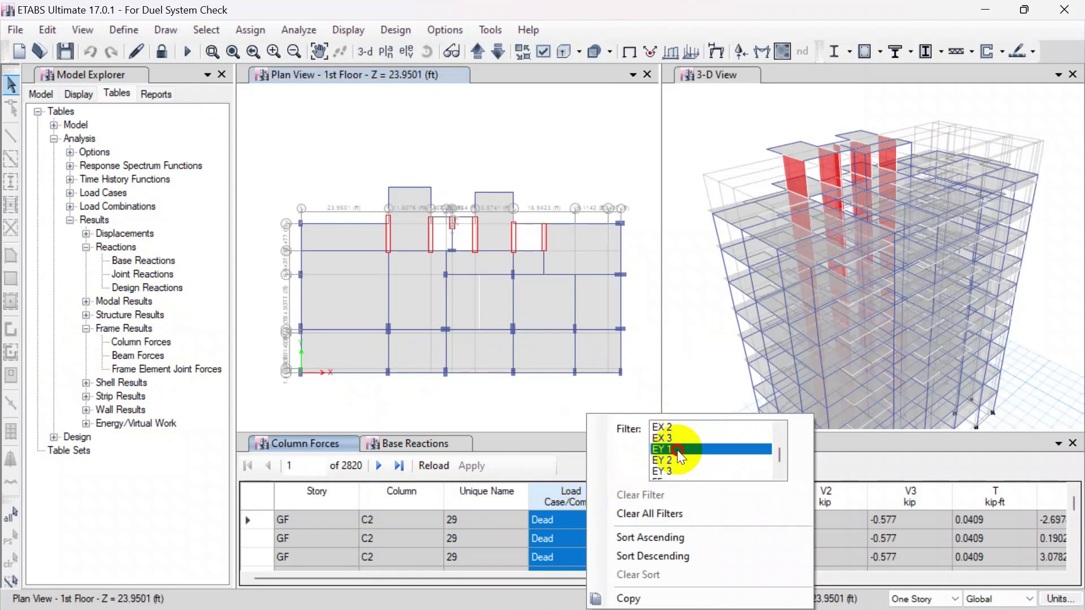
left_click(860, 449)
Step: Filter the Station column to values equal to 0, with the OR condition selected
left_click_drag(638, 578, 696, 578)
left_click(567, 500)
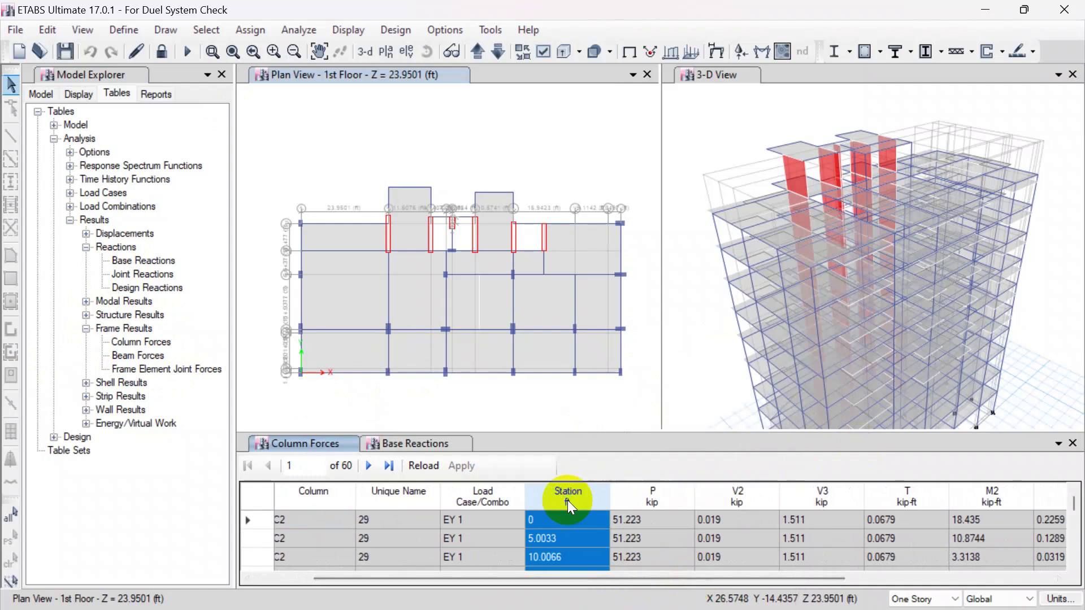
right_click(567, 500)
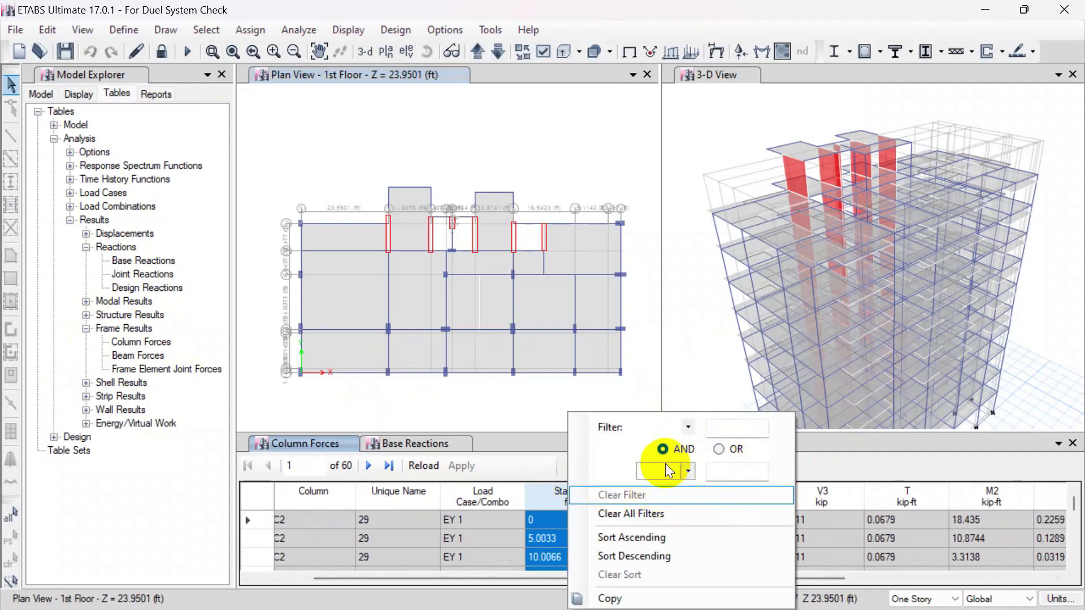
left_click(688, 429)
left_click(673, 442)
left_click(722, 433)
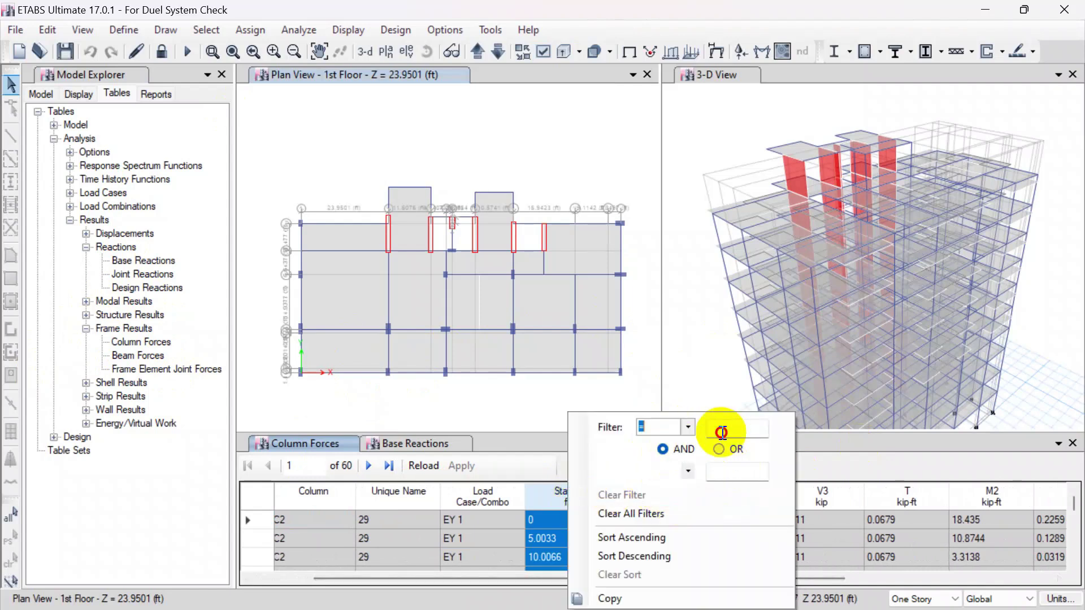
left_click(720, 450)
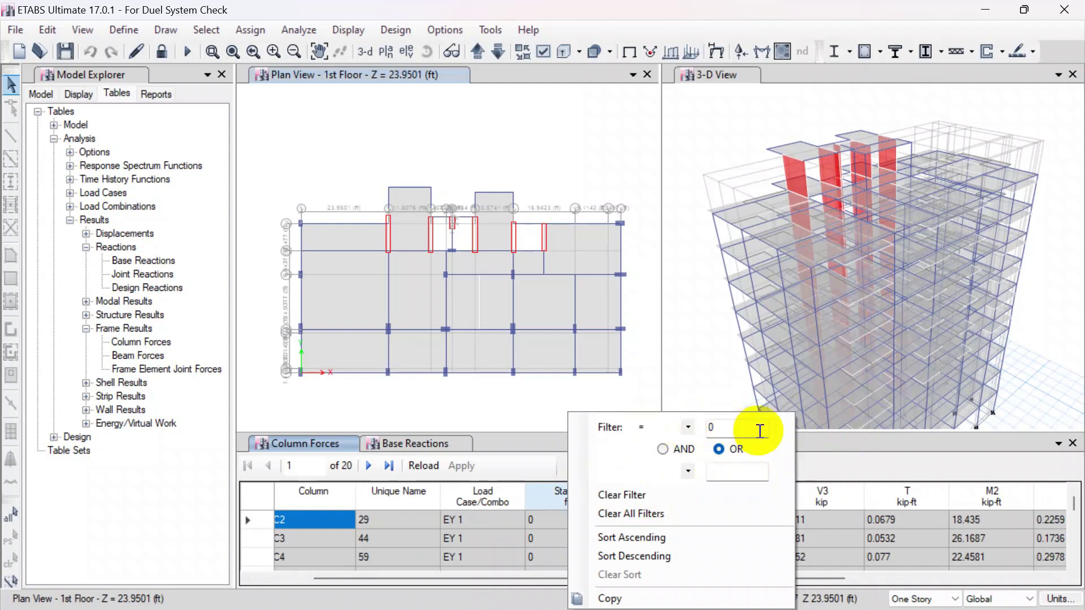
left_click(842, 463)
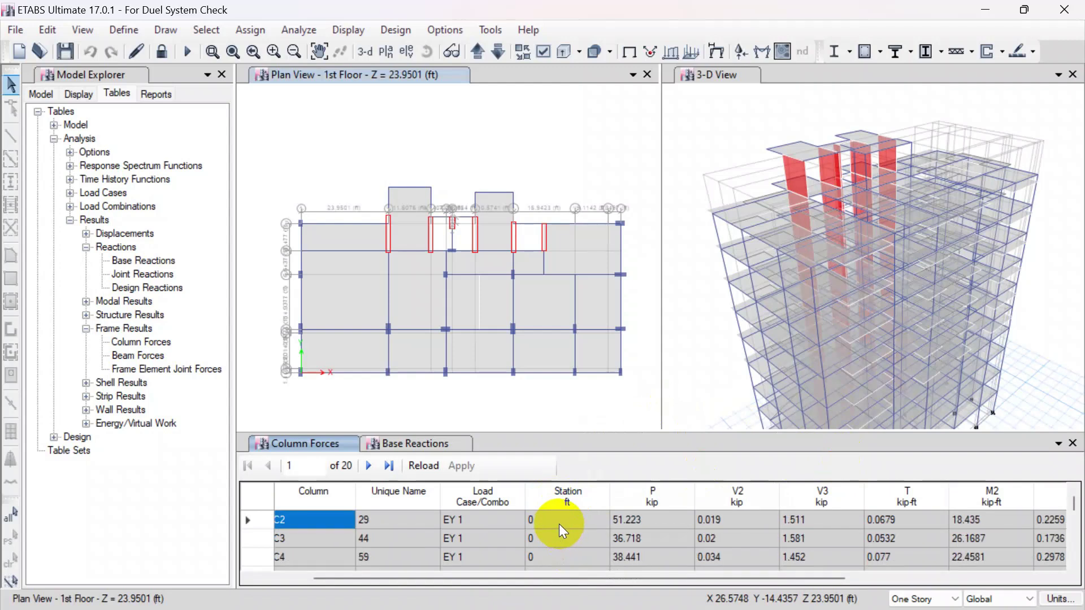
Step: Copy the V3 shear values of all filtered ground-floor columns
left_click_drag(747, 577, 778, 571)
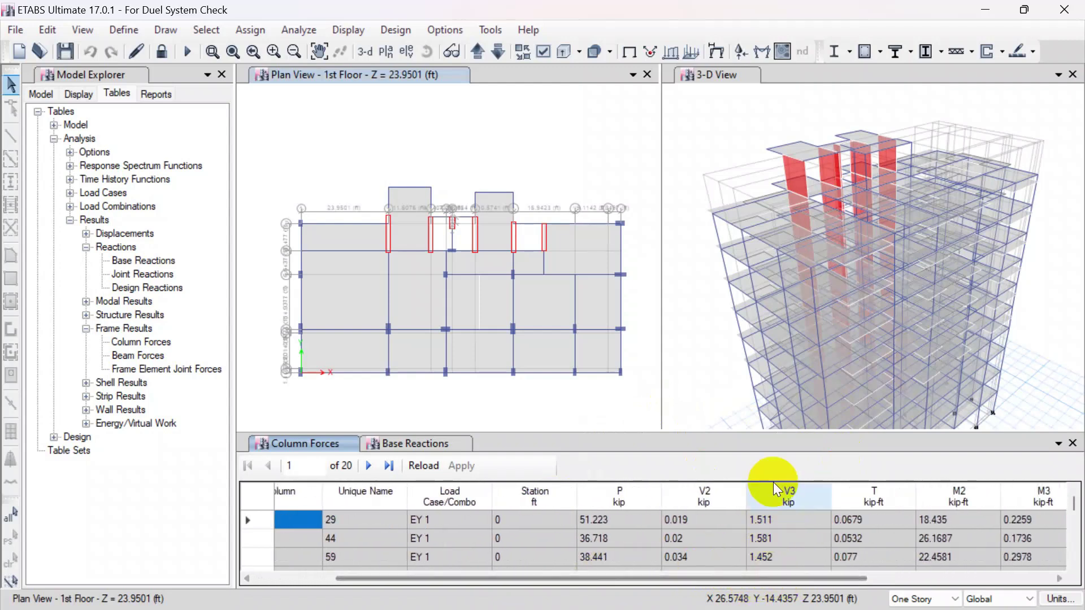
left_click(791, 521)
left_click(785, 513)
left_click_drag(785, 513, 791, 565)
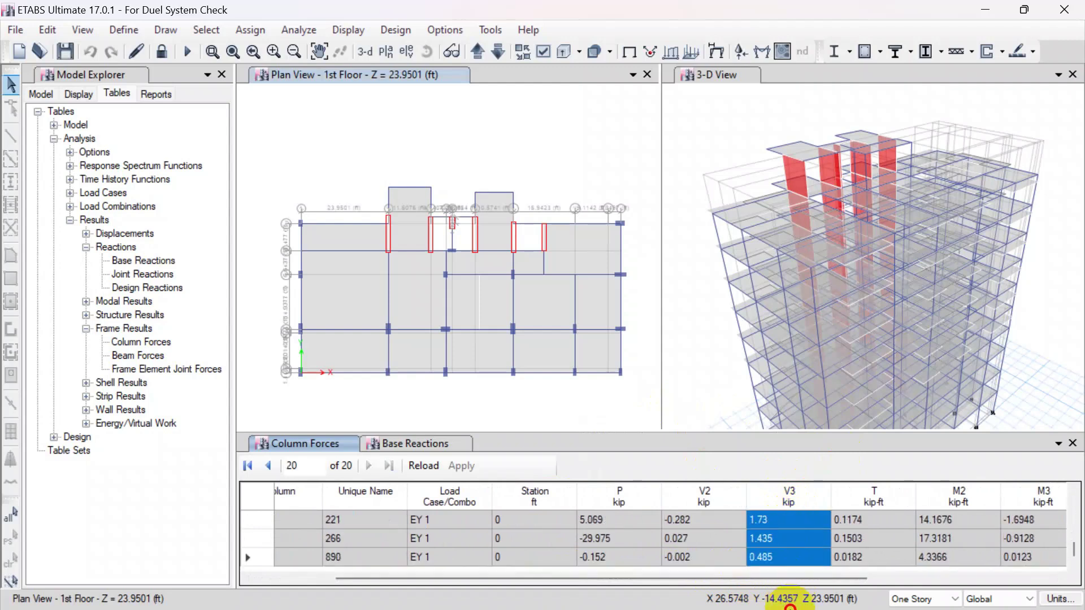
right_click(792, 534)
left_click(835, 575)
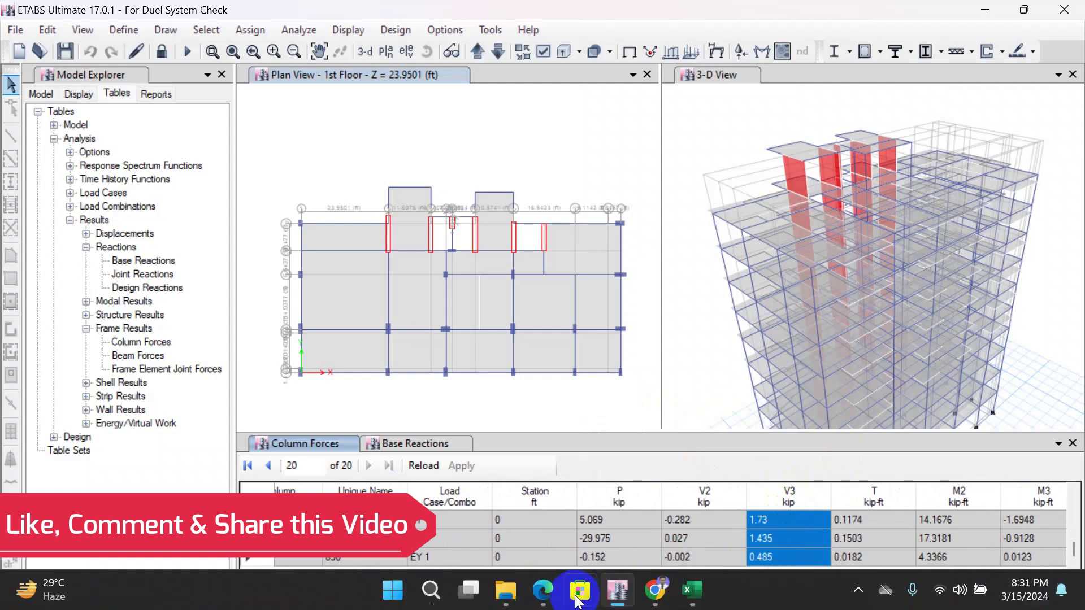
Step: Switch to Excel and paste the column V3 shears down column J from cell J6
left_click(693, 590)
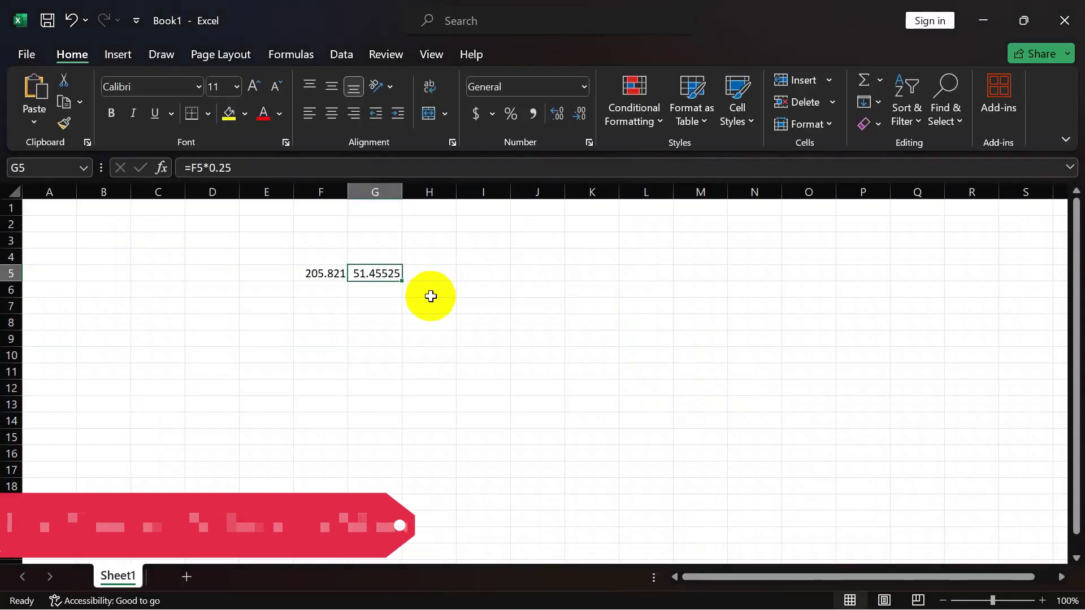
left_click(520, 296)
key("ctrl+v")
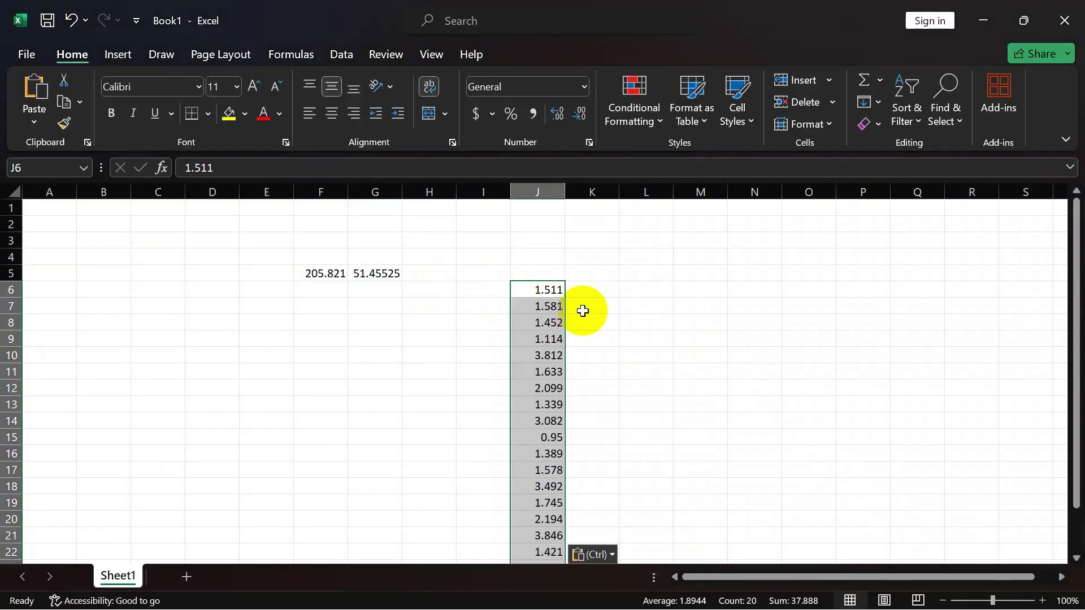
Step: Sum the pasted column shears in cell J26 with =SUM(J6:J25)
scroll(585, 312, "down", 2)
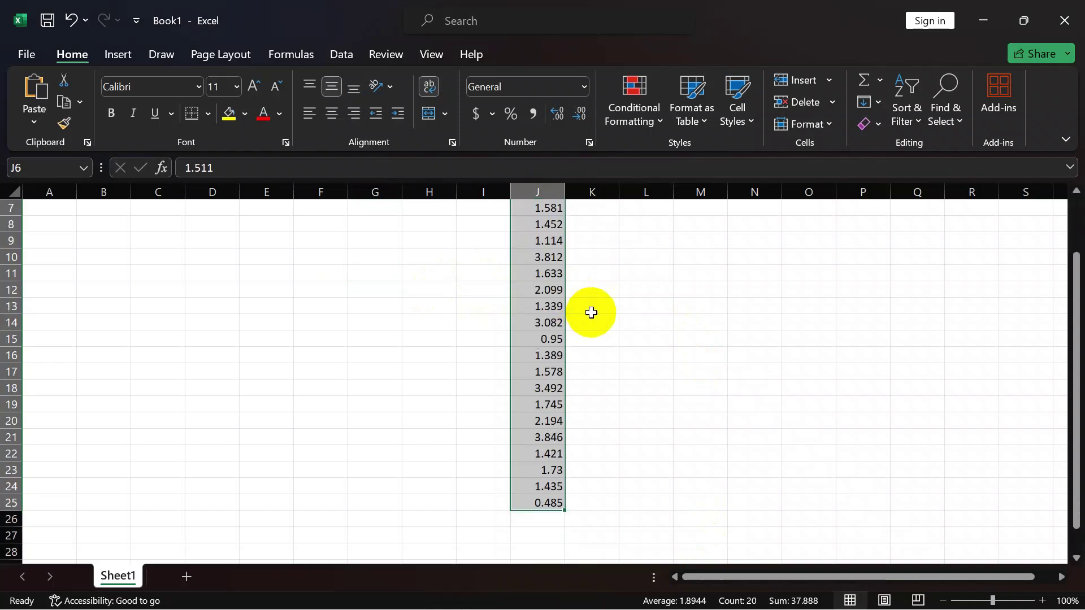
left_click(537, 516)
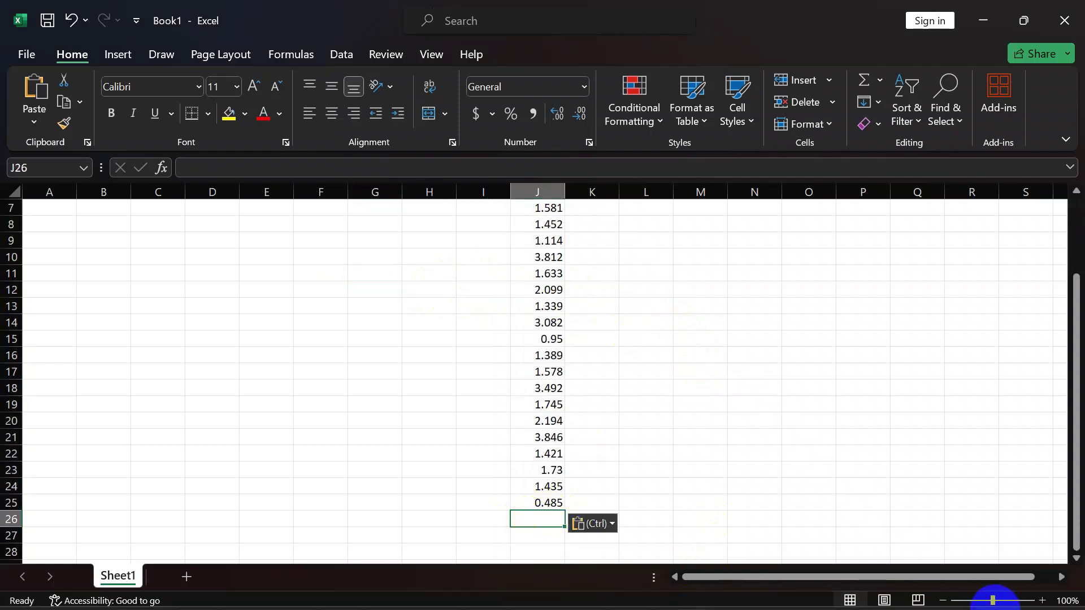
type("=sum")
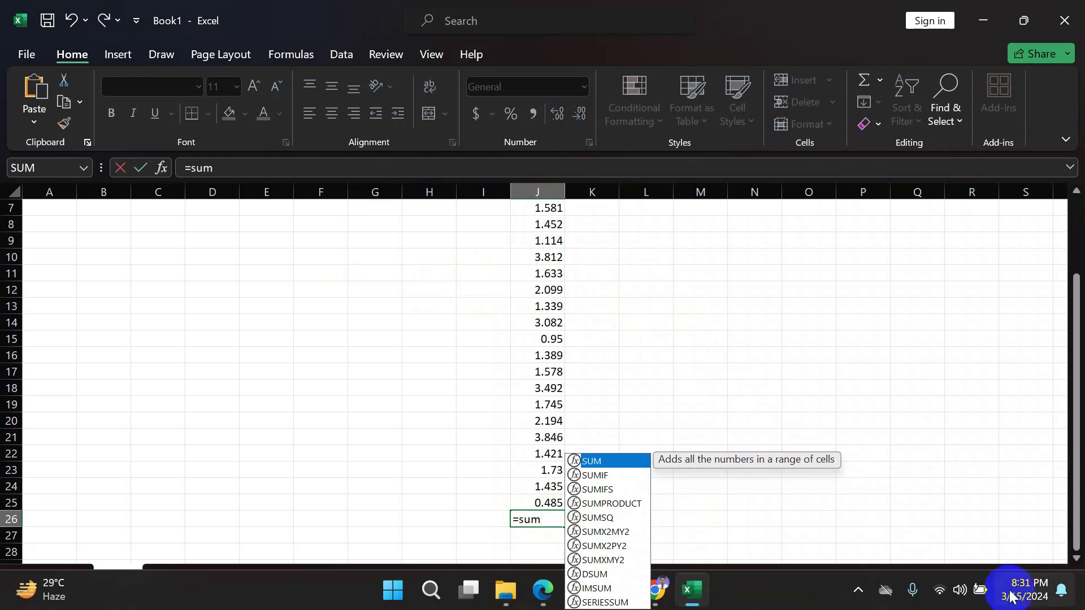
double_click(641, 462)
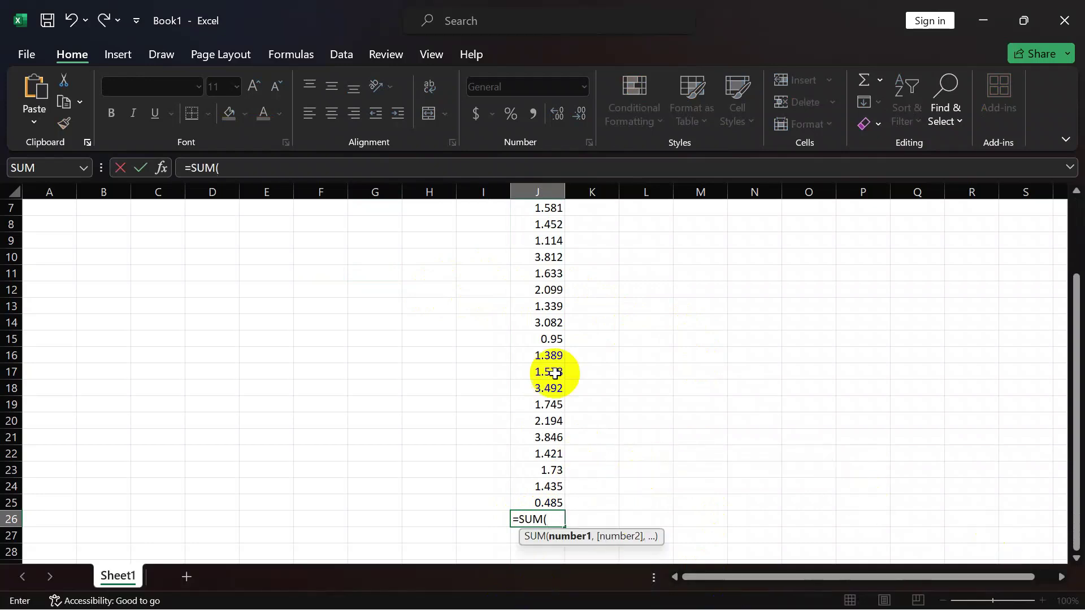
scroll(552, 375, "up", 2)
left_click_drag(548, 287, 547, 517)
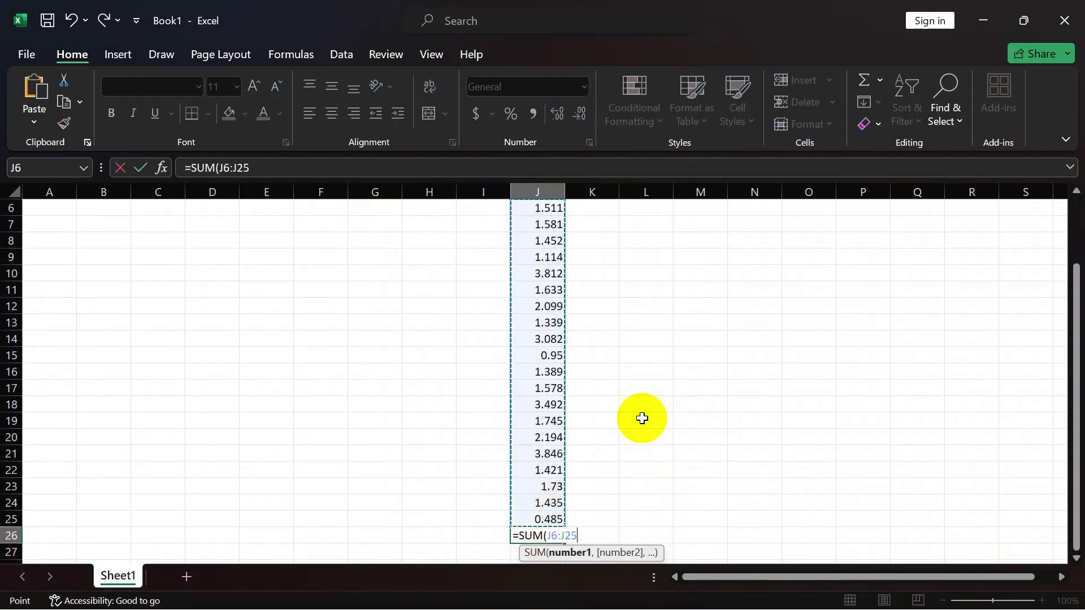
scroll(642, 418, "down", 2)
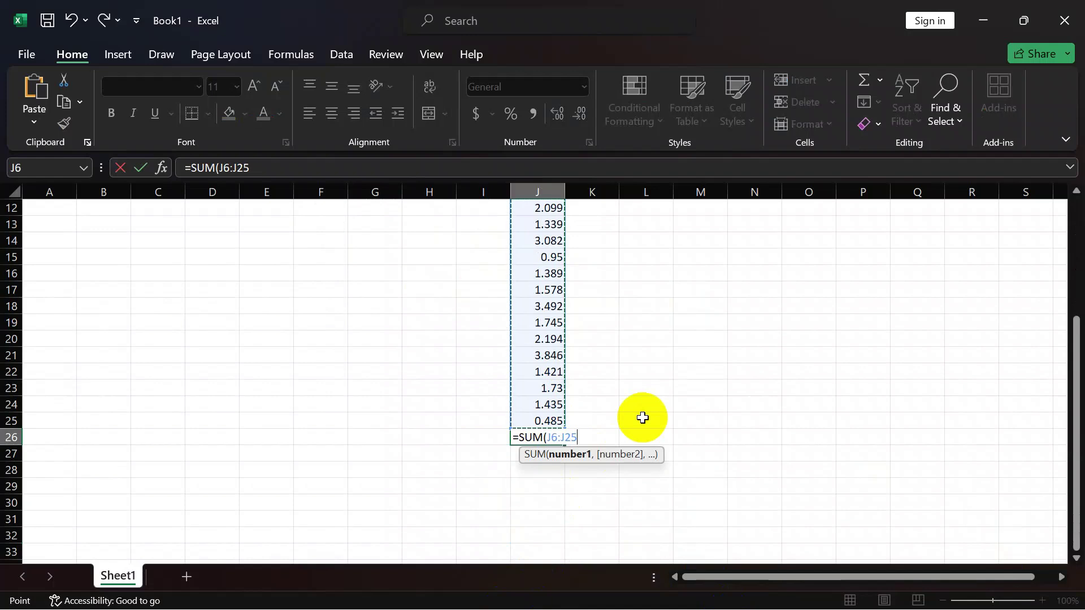
type(")")
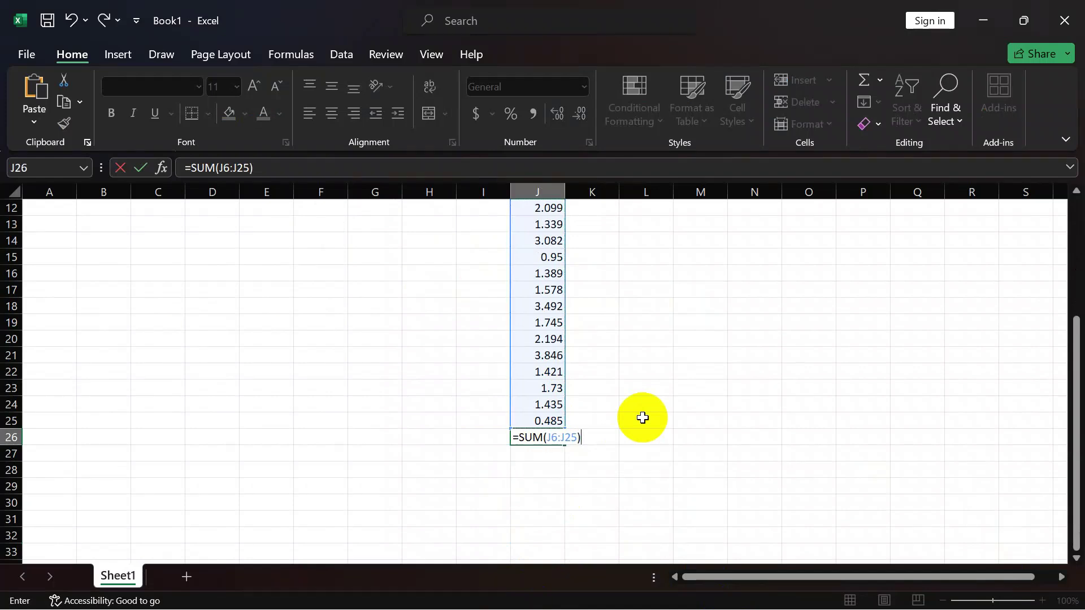
key("Return")
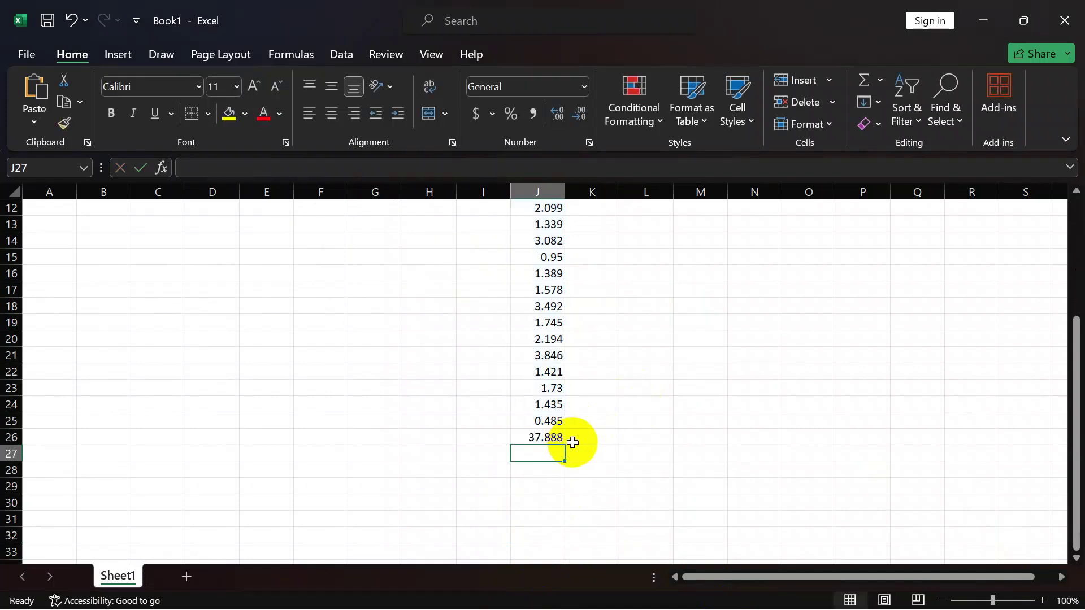
Step: Compare the total column shear in J26 with the 25% base shear requirement in G5
scroll(438, 417, "up", 4)
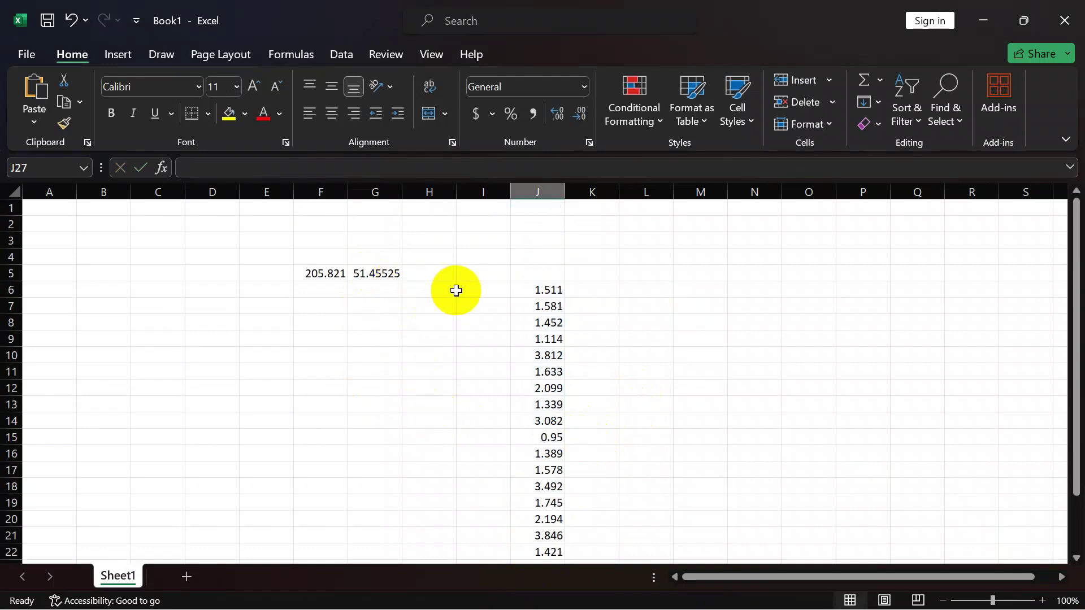
scroll(465, 290, "down", 4)
left_click(539, 422)
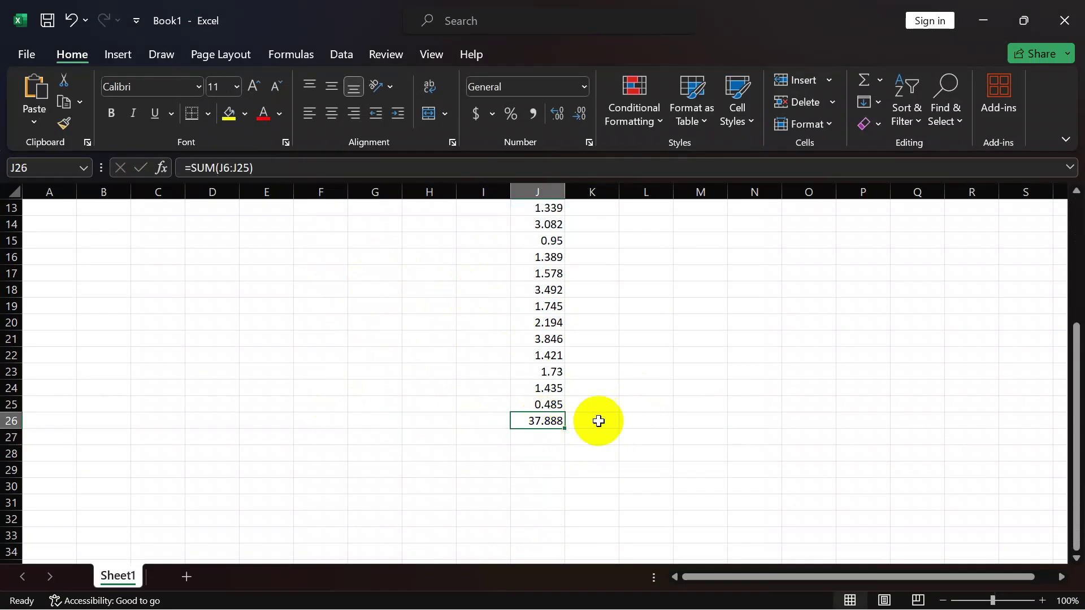
scroll(622, 429, "up", 4)
left_click(364, 274)
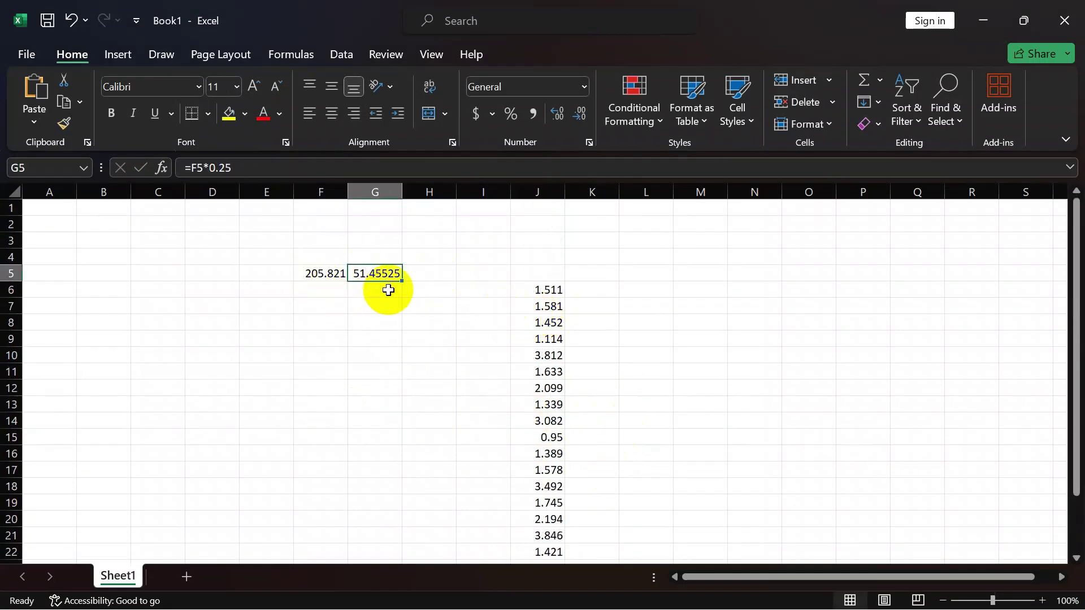
scroll(388, 290, "down", 5)
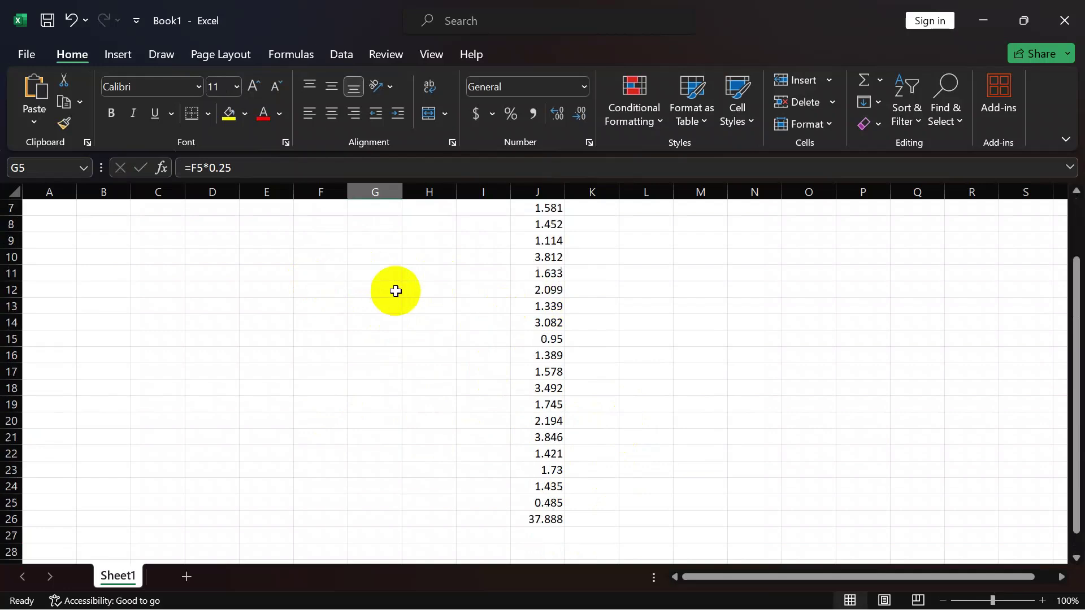
left_click(551, 373)
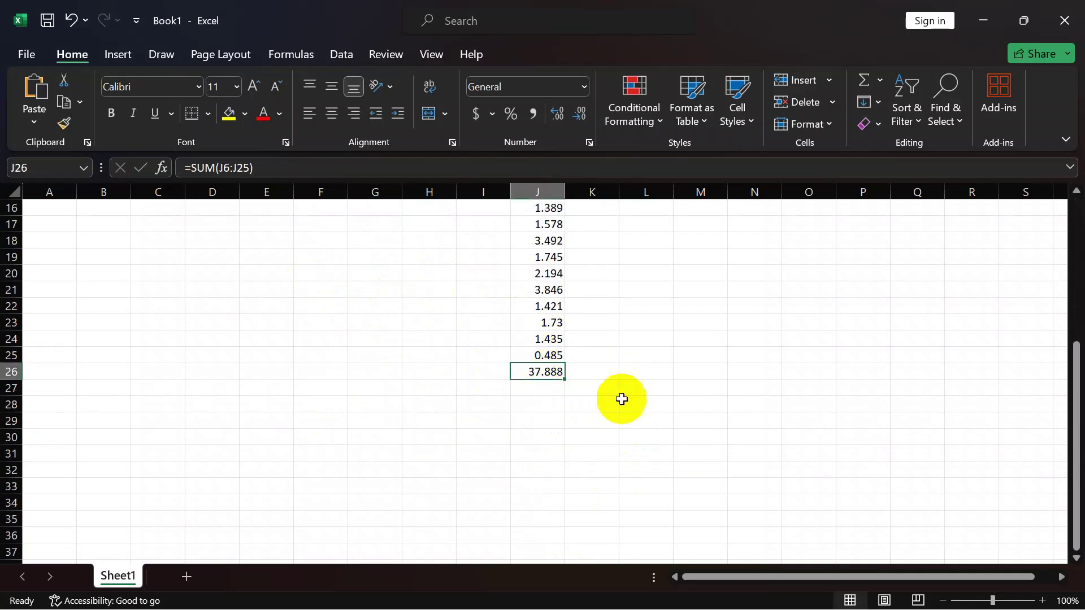
scroll(336, 334, "up", 5)
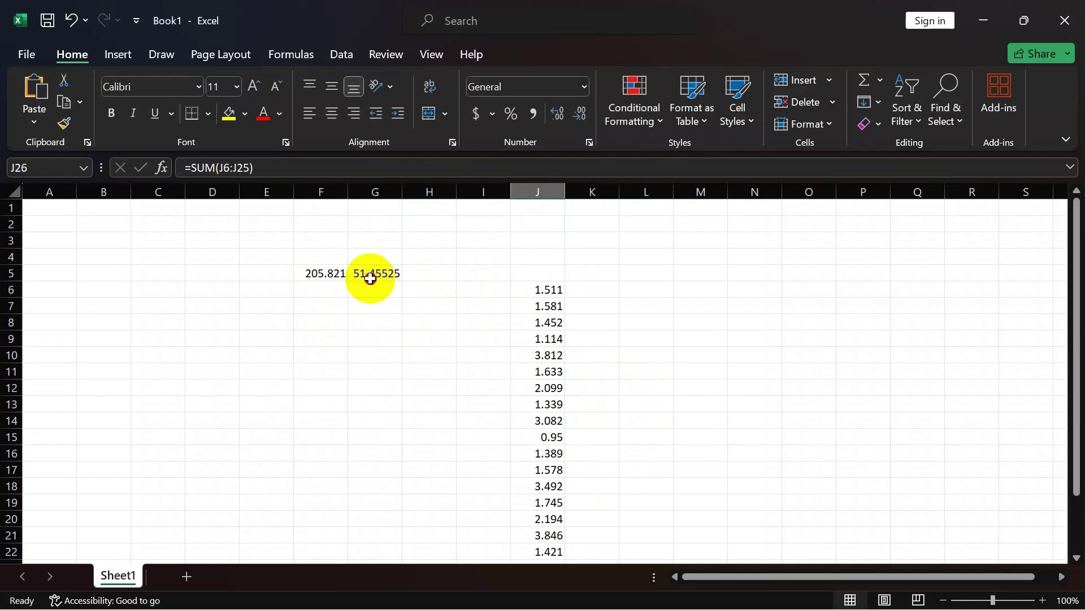
left_click(371, 273)
scroll(553, 419, "down", 4)
left_click(553, 421)
scroll(383, 370, "up", 4)
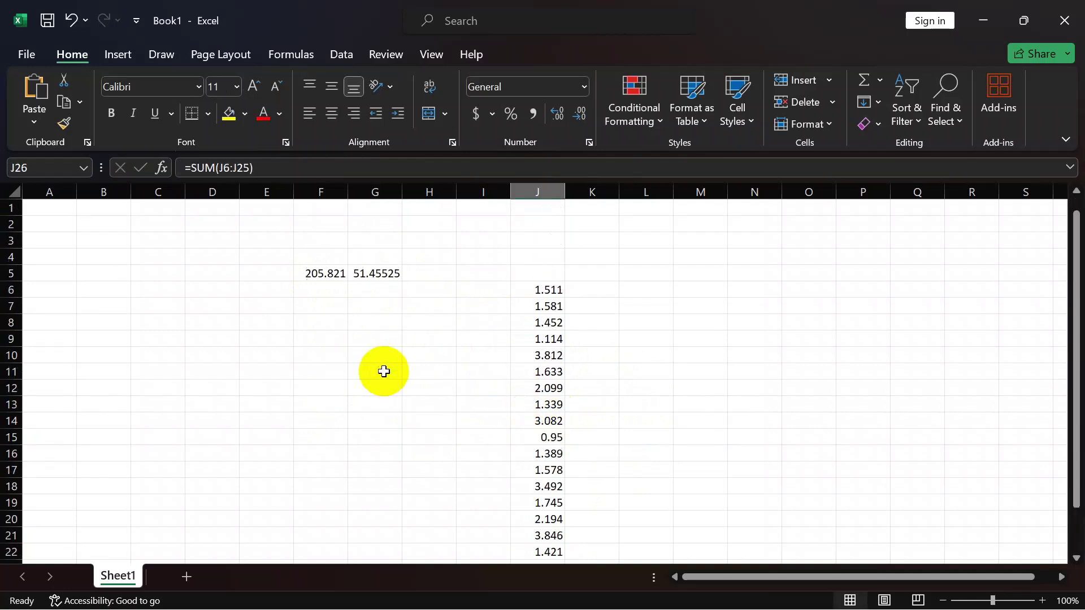
left_click(369, 272)
scroll(519, 405, "down", 5)
left_click(538, 373)
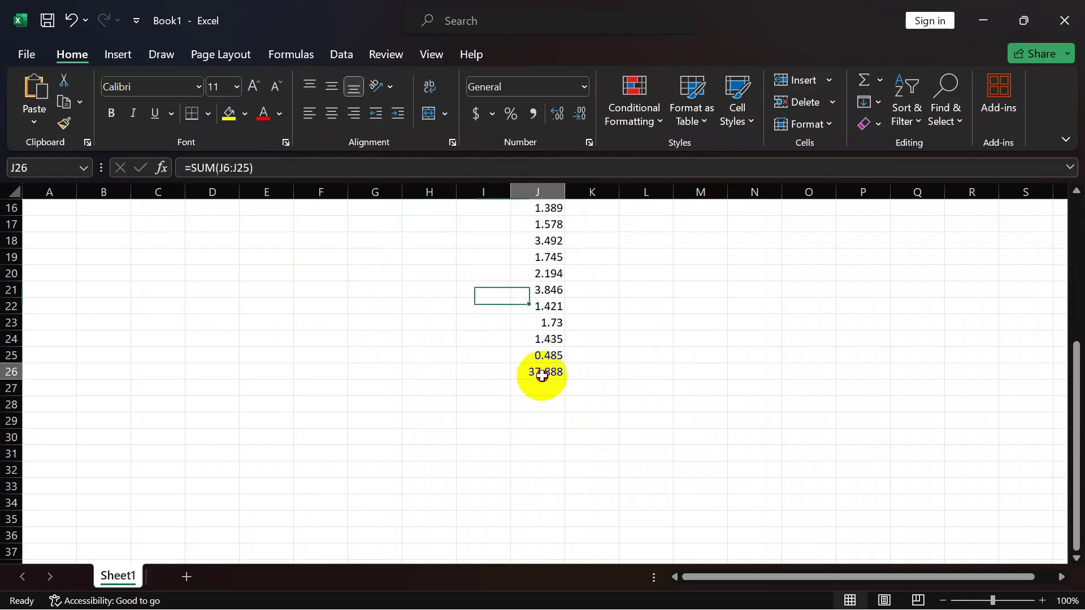
scroll(390, 298, "up", 5)
left_click(373, 270)
scroll(418, 328, "down", 5)
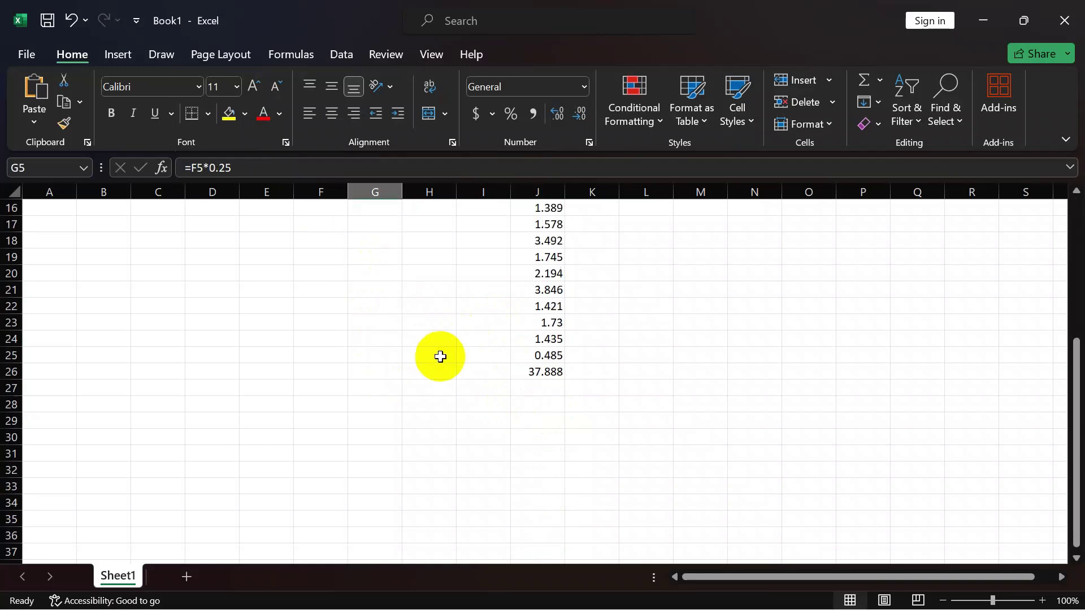
left_click(525, 370)
scroll(405, 397, "up", 5)
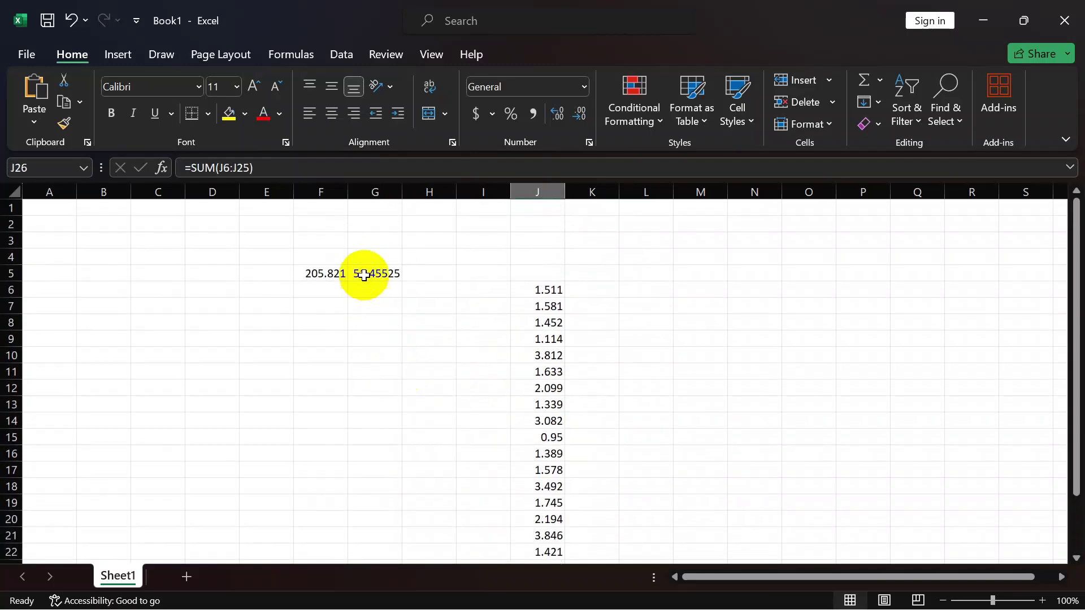
left_click(368, 271)
scroll(508, 370, "down", 5)
left_click(535, 373)
scroll(446, 375, "up", 5)
scroll(446, 375, "down", 2)
scroll(446, 375, "up", 2)
left_click(364, 273)
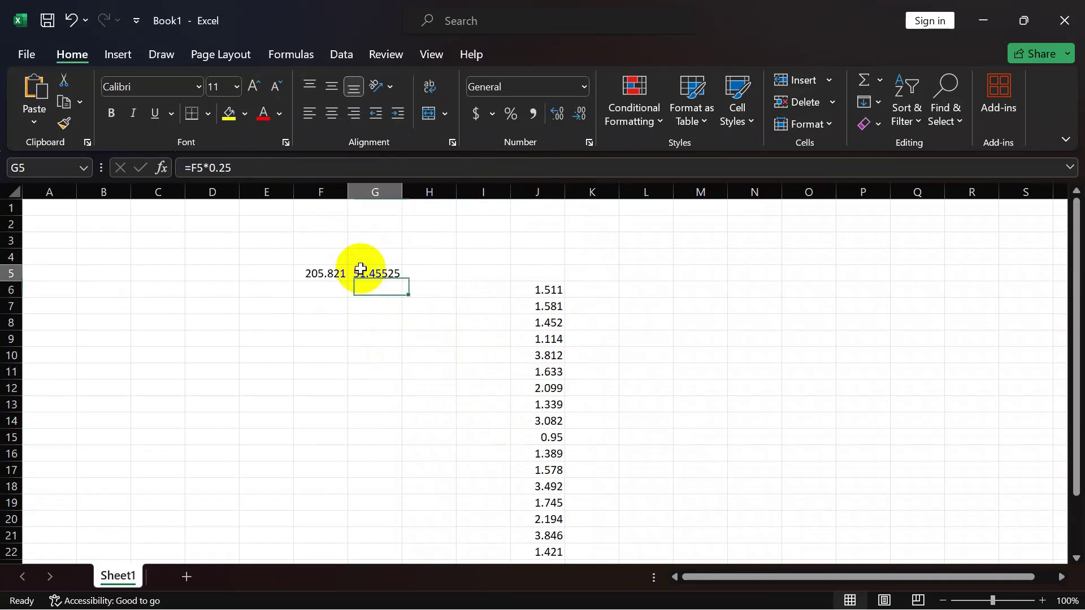
scroll(554, 396, "down", 4)
left_click(545, 421)
scroll(408, 345, "up", 2)
scroll(408, 346, "up", 2)
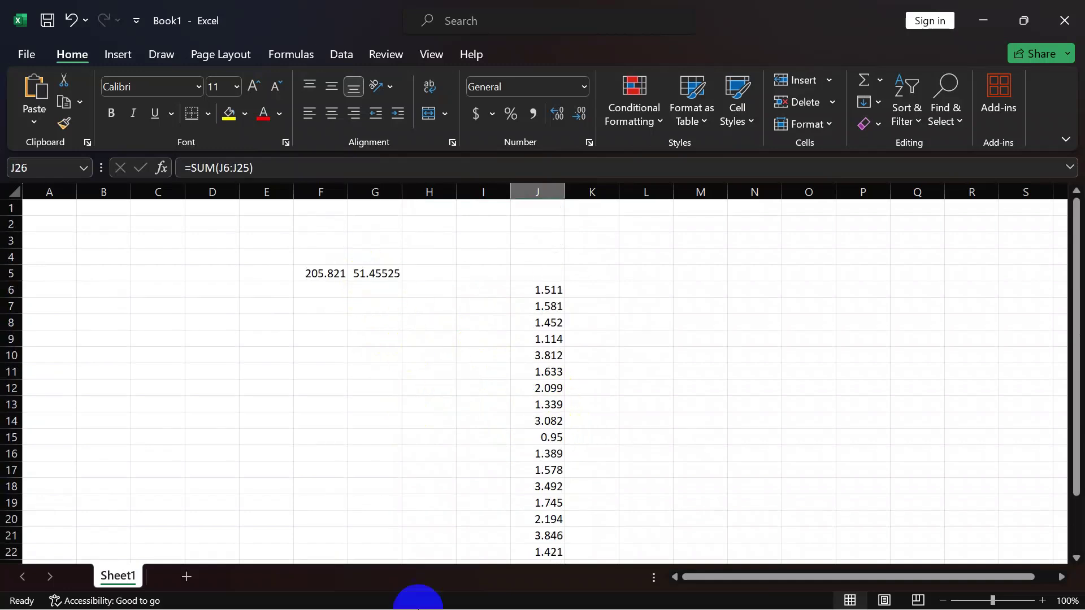
Step: Switch to ETABS, close the Column Forces table and collapse the analysis Results branch of the tables tree
left_click(617, 590)
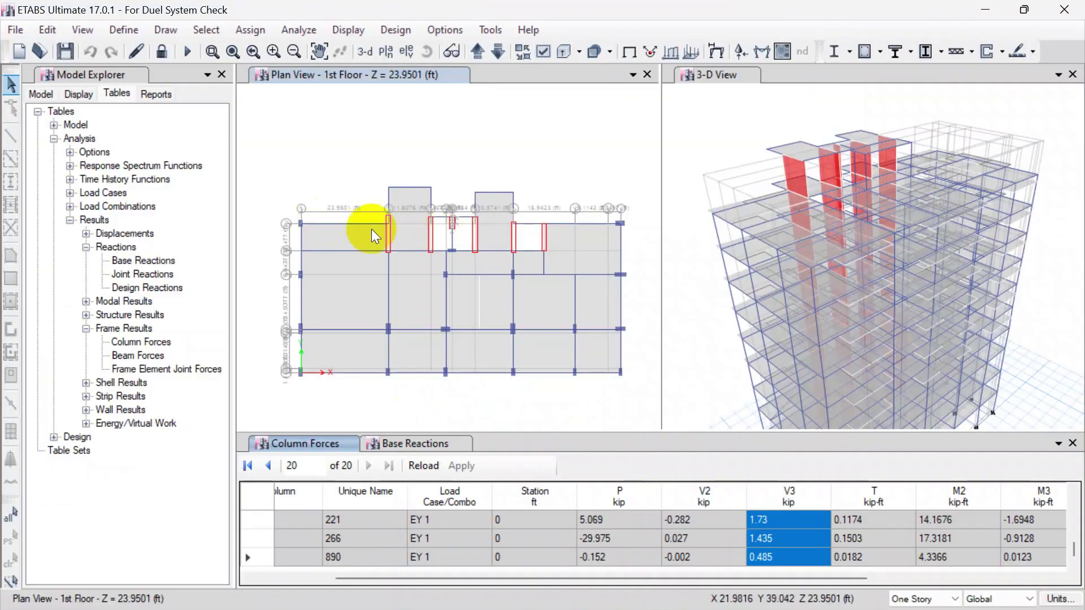
left_click(1071, 444)
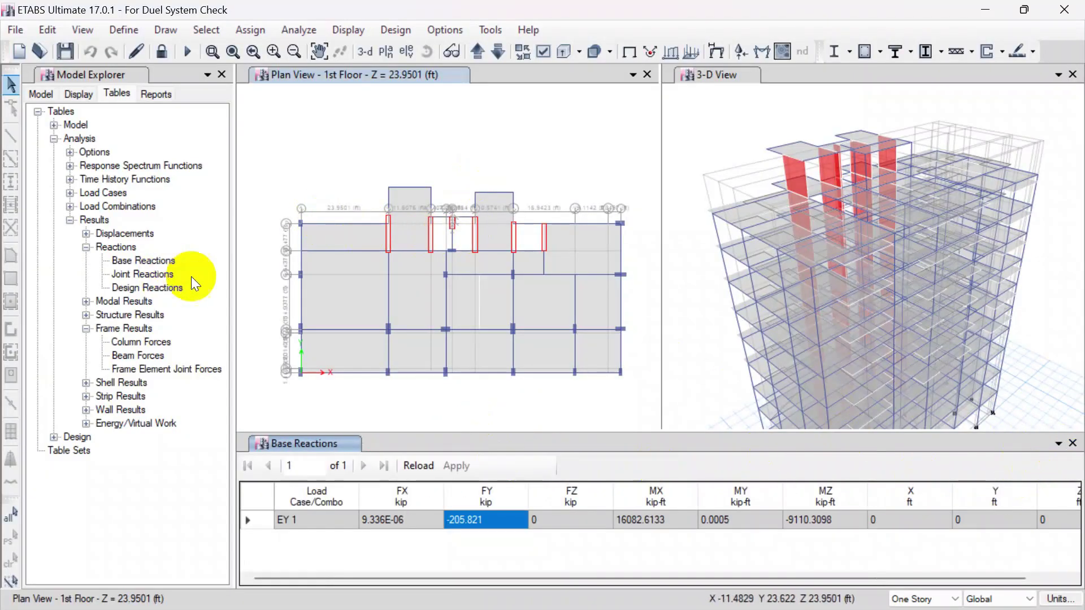
left_click(86, 247)
left_click(86, 288)
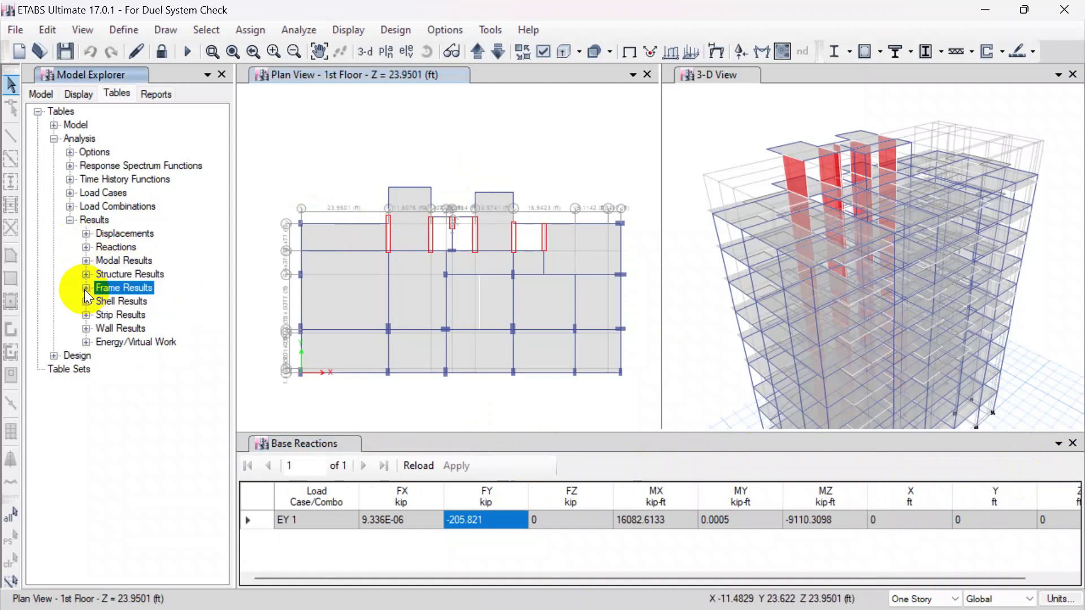
left_click(70, 220)
Step: Unlock the model and accept deleting its analysis results
left_click(160, 55)
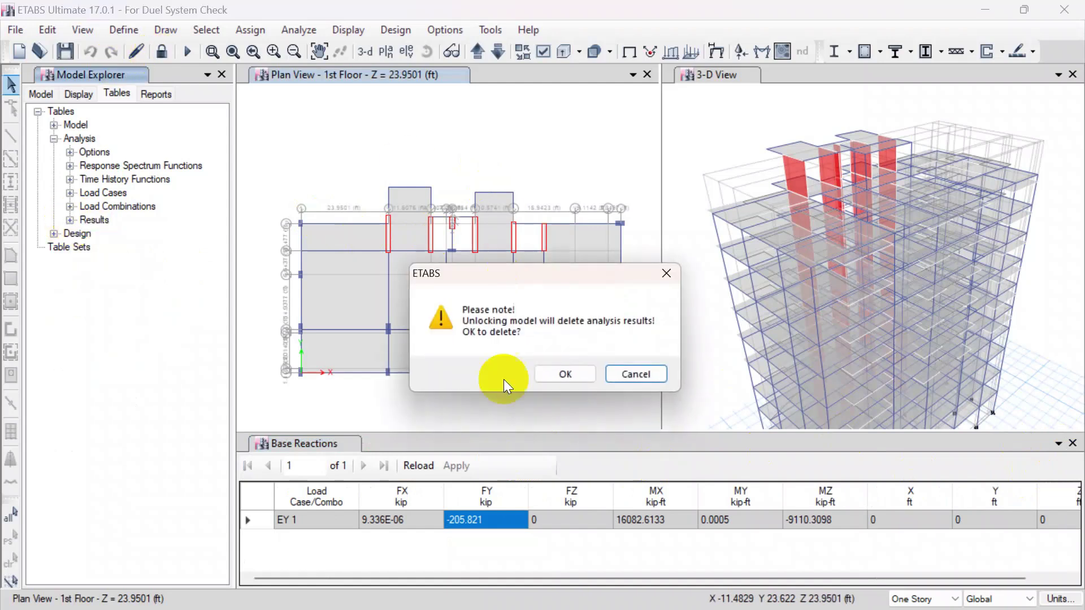
left_click(541, 374)
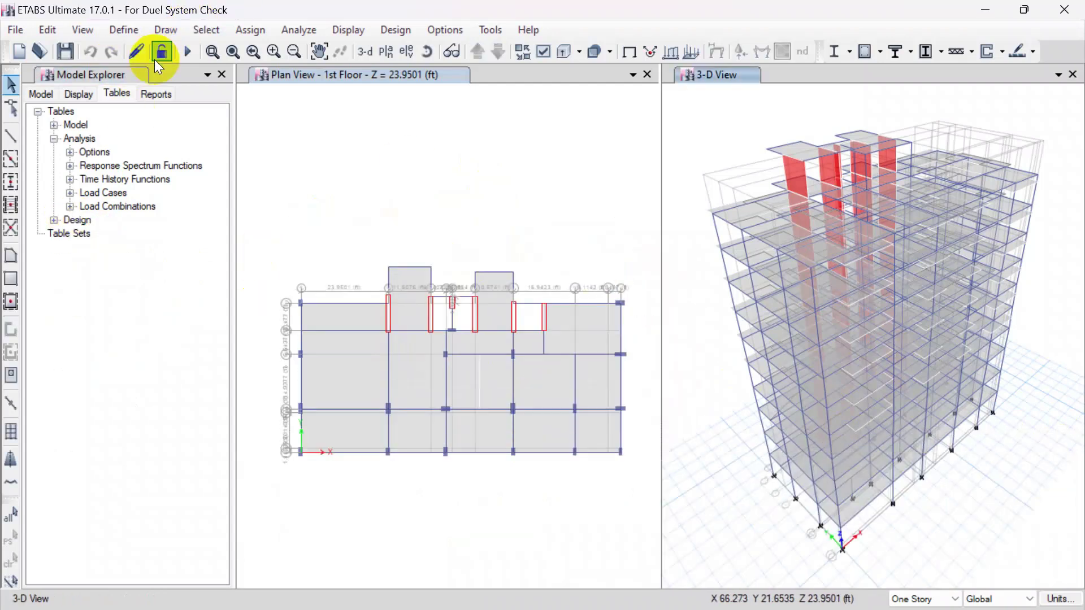
left_click(112, 32)
left_click(112, 32)
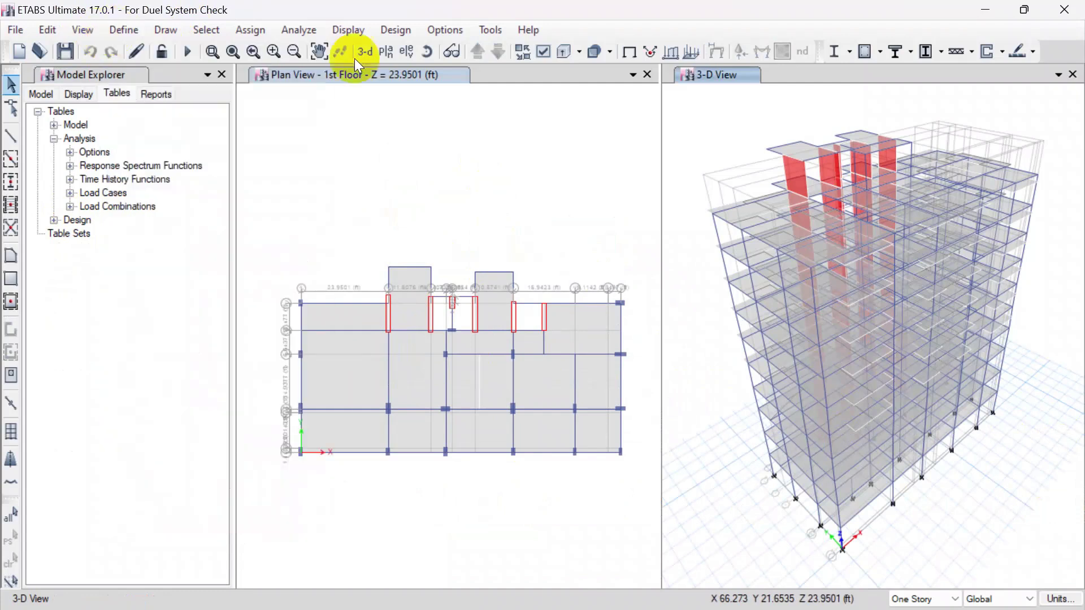
scroll(737, 241, "up", 5)
left_click(745, 168)
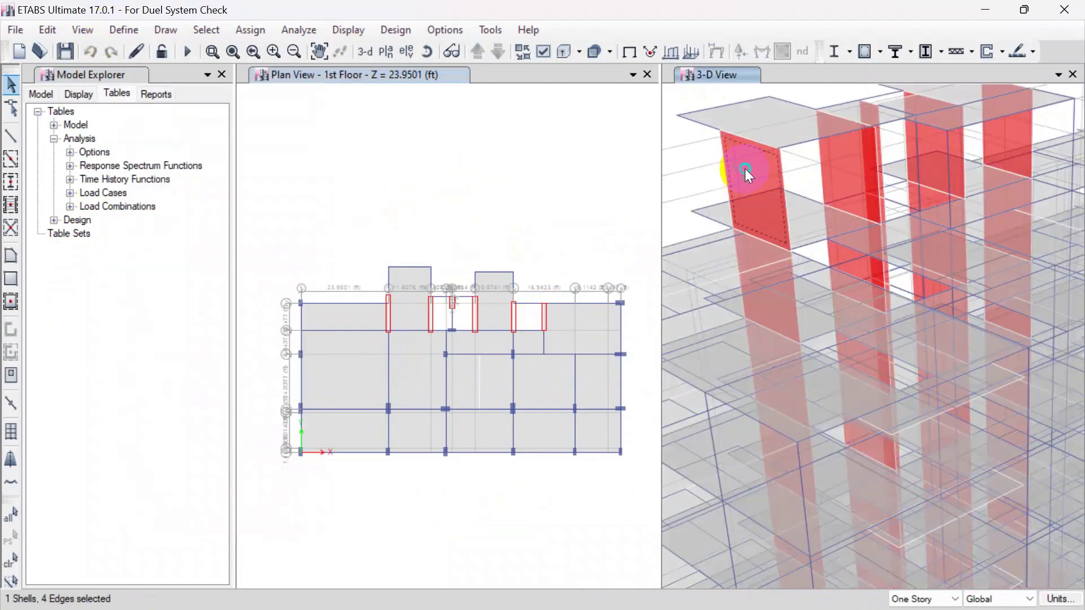
right_click(744, 168)
left_click(703, 21)
left_click(732, 168)
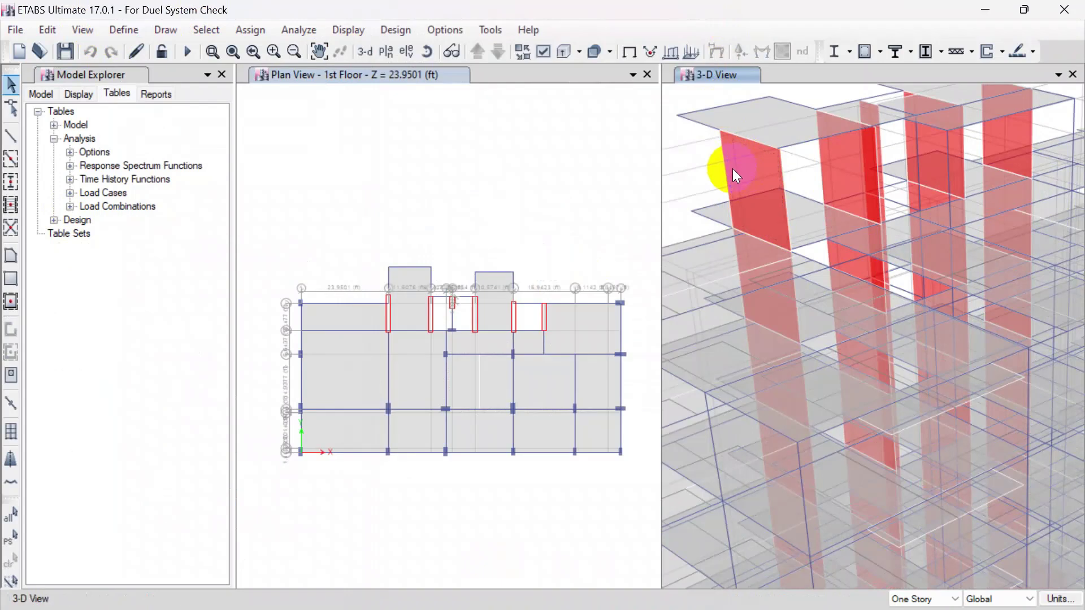
Step: Select all walls in the model by object type
left_click(204, 29)
mouse_move(326, 48)
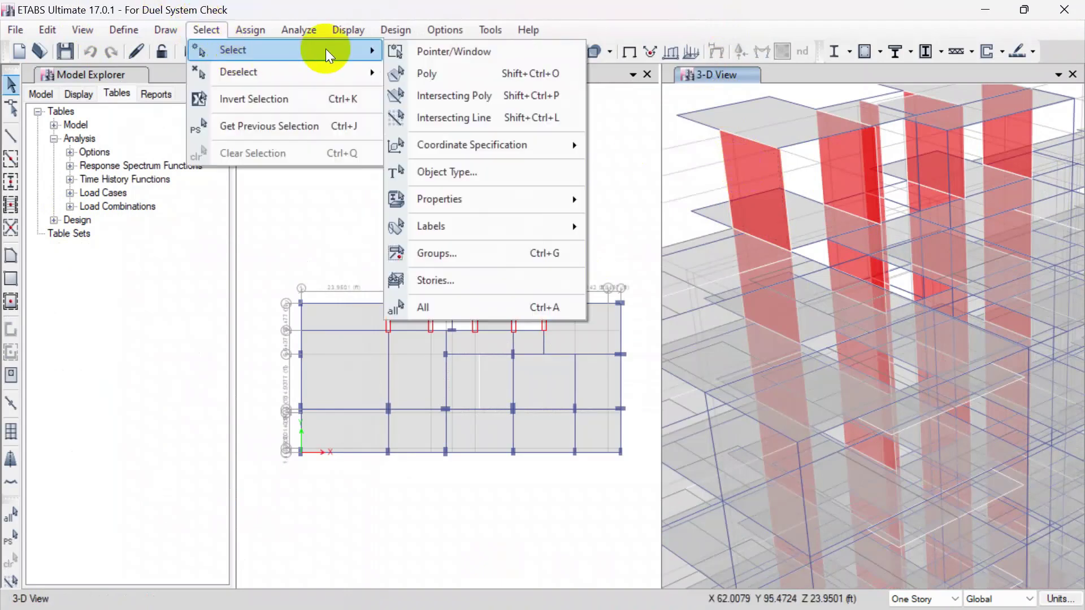
left_click(442, 170)
left_click(460, 222)
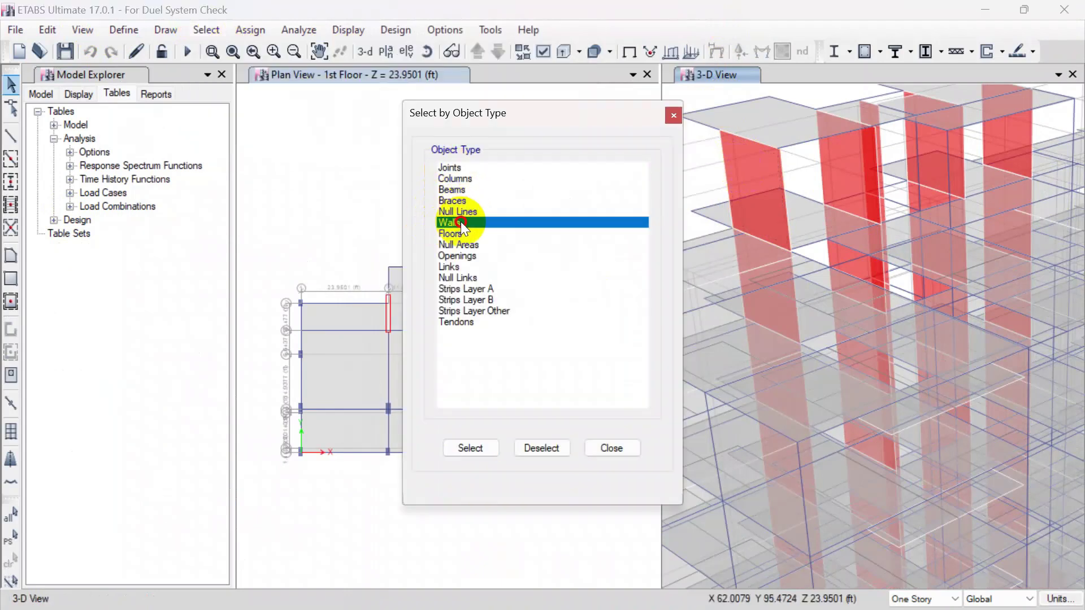
left_click(463, 449)
left_click(598, 450)
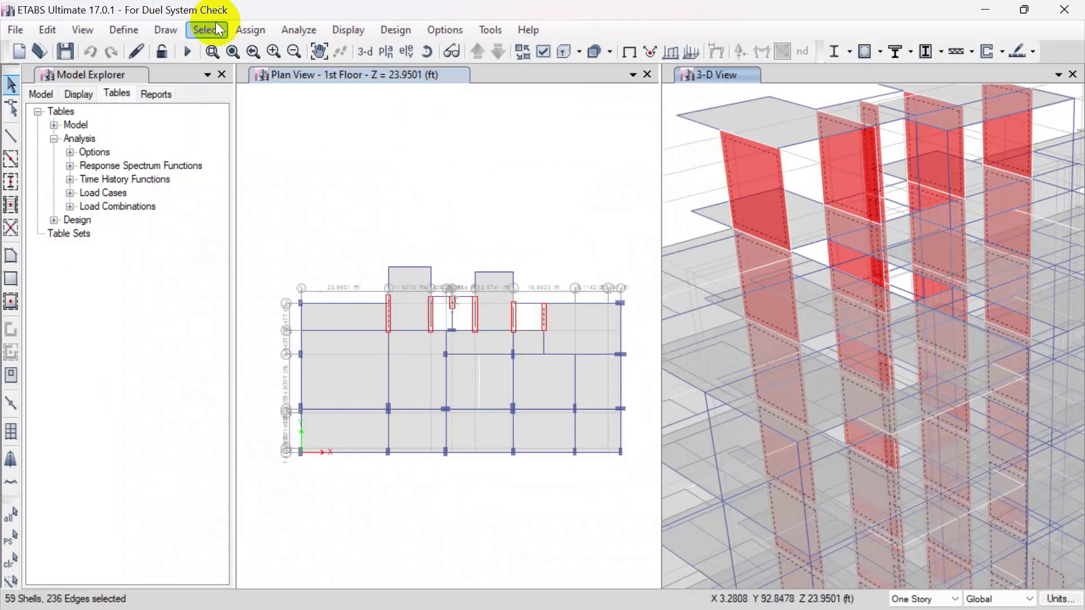
Step: Assign the Wall 12 section to all selected walls
left_click(251, 30)
mouse_move(287, 92)
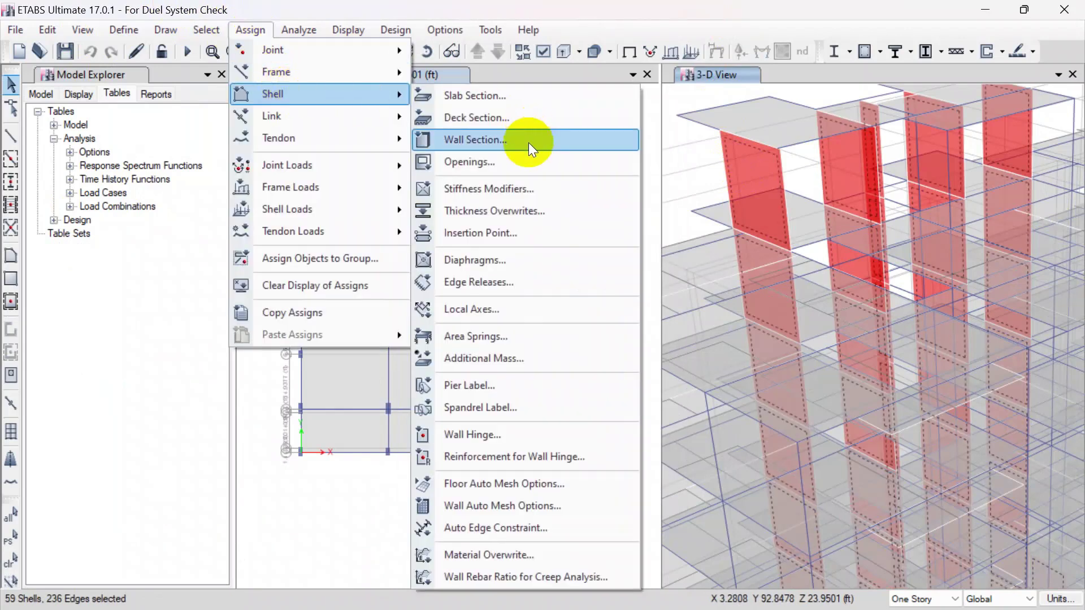
left_click(528, 140)
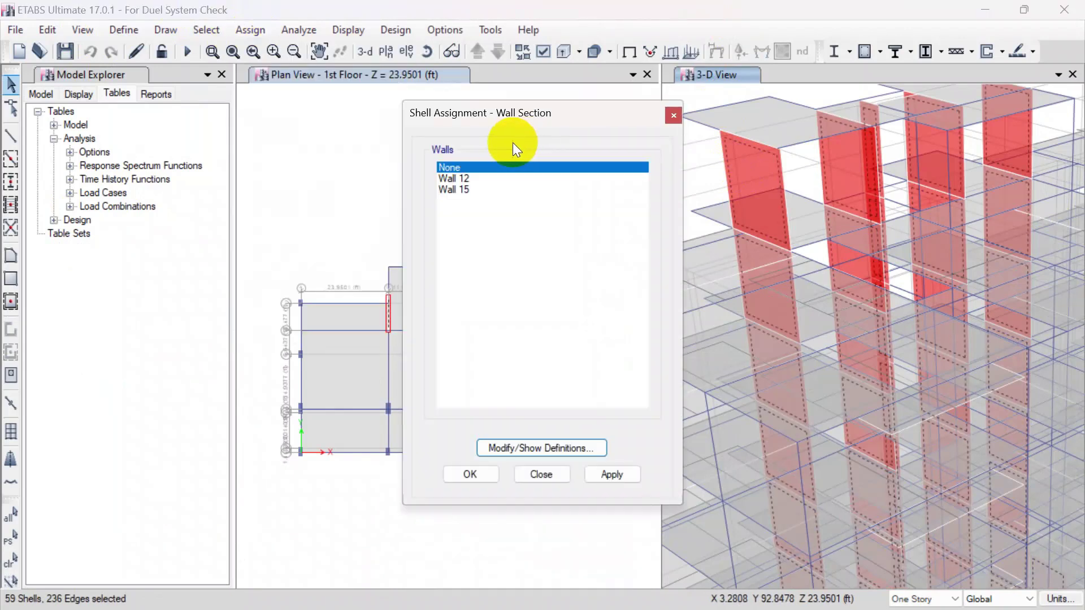
left_click(611, 473)
left_click(489, 473)
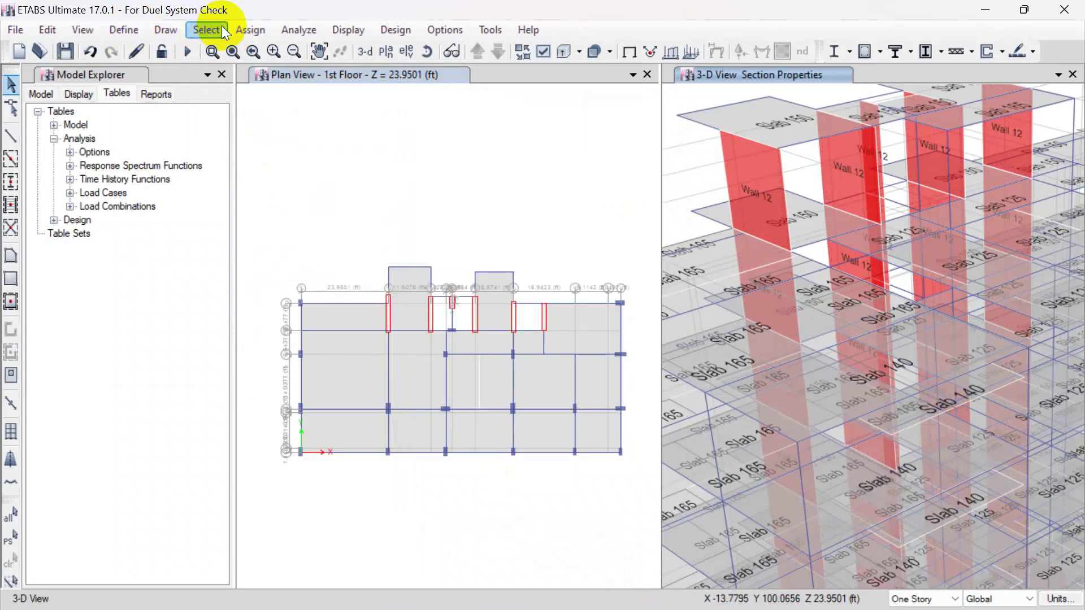
Step: Run the analysis of the model with the reassigned wall sections
left_click(295, 28)
left_click(342, 247)
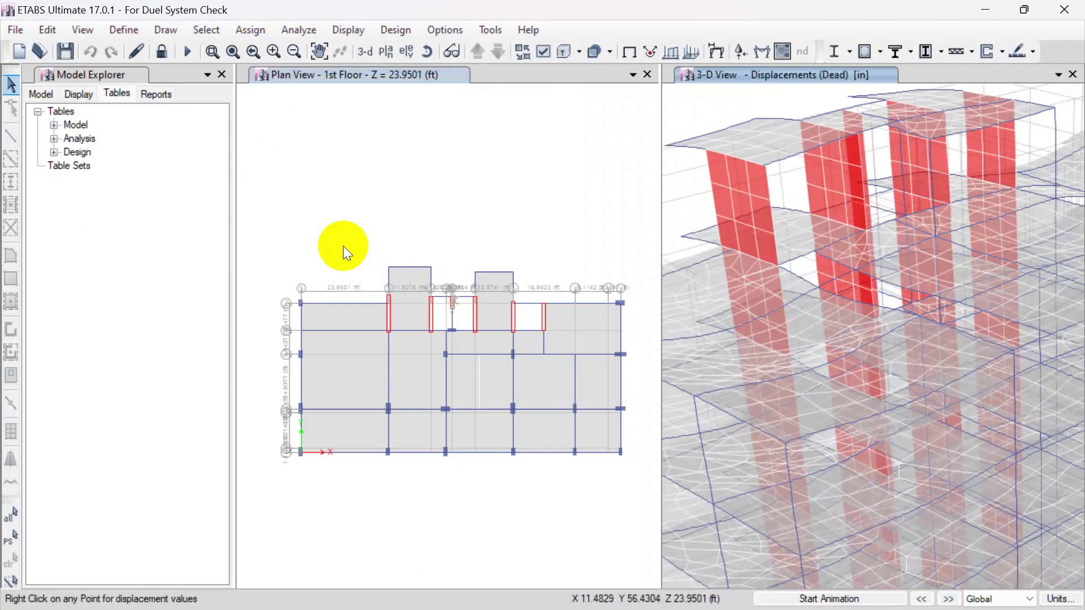
Step: Open the Base Reactions table from the analysis reaction results
left_click(113, 95)
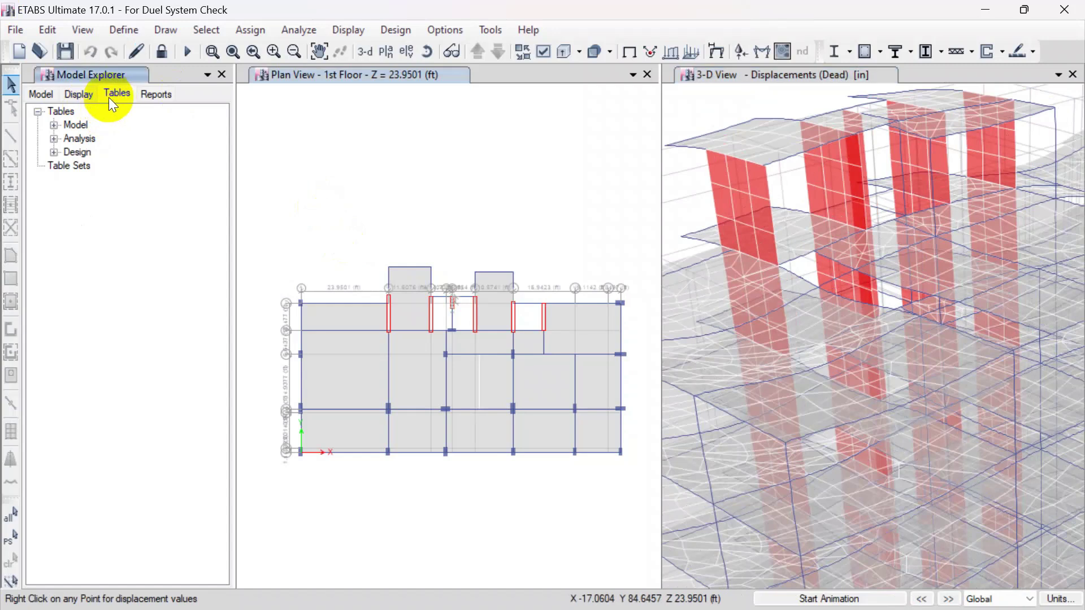
left_click(53, 139)
left_click(70, 220)
left_click(86, 234)
left_click(86, 234)
left_click(84, 247)
double_click(143, 260)
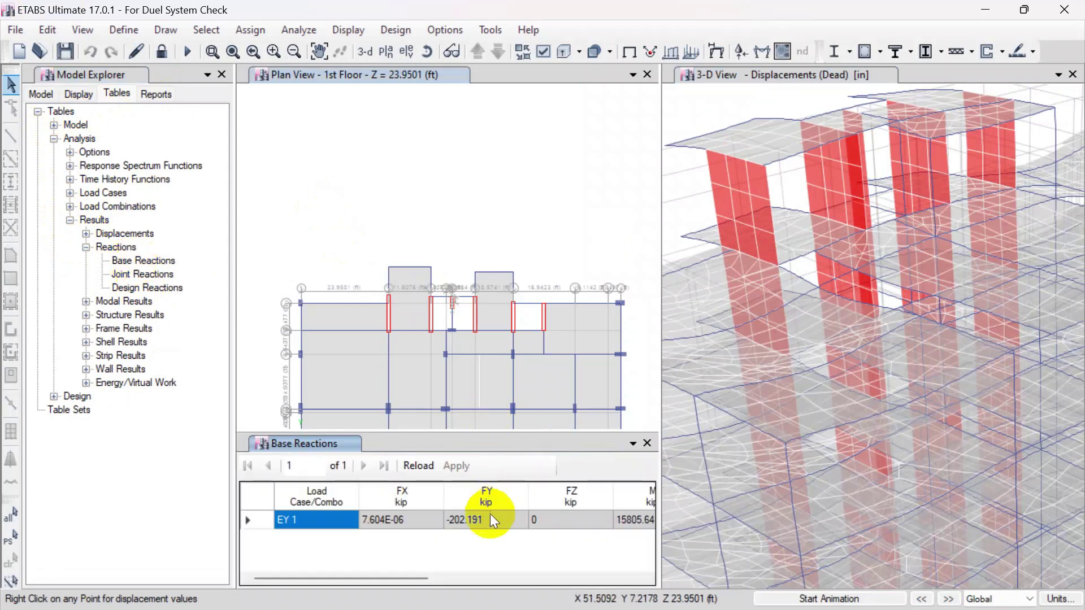
Step: Copy the EY 1 FY base reaction and paste it into cell F5 of Book1 in Excel
left_click(489, 522)
right_click(487, 521)
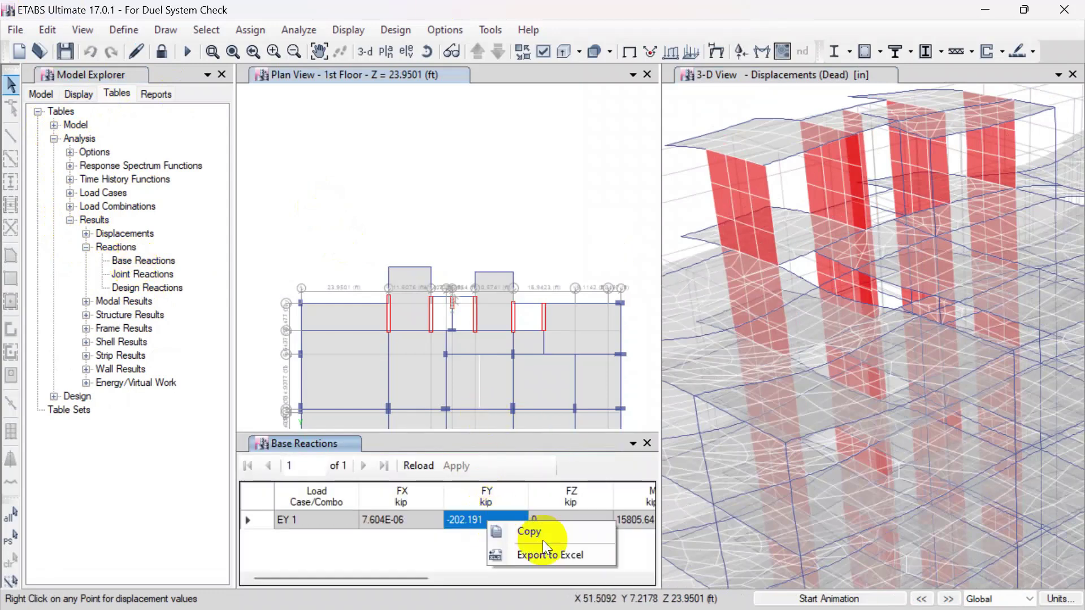
left_click(541, 537)
right_click(490, 525)
left_click(521, 531)
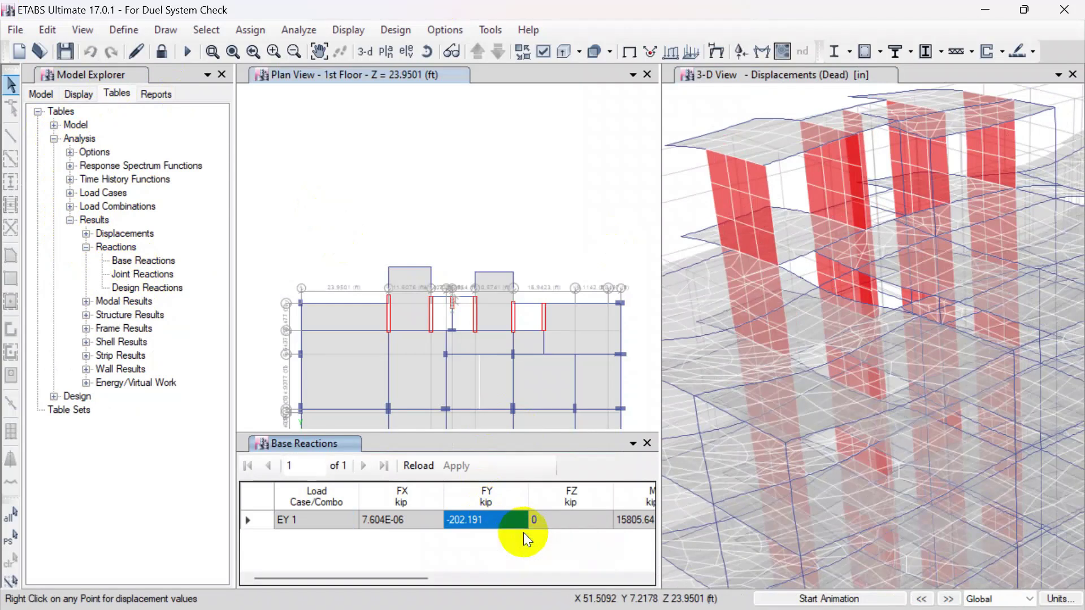
mouse_move(475, 607)
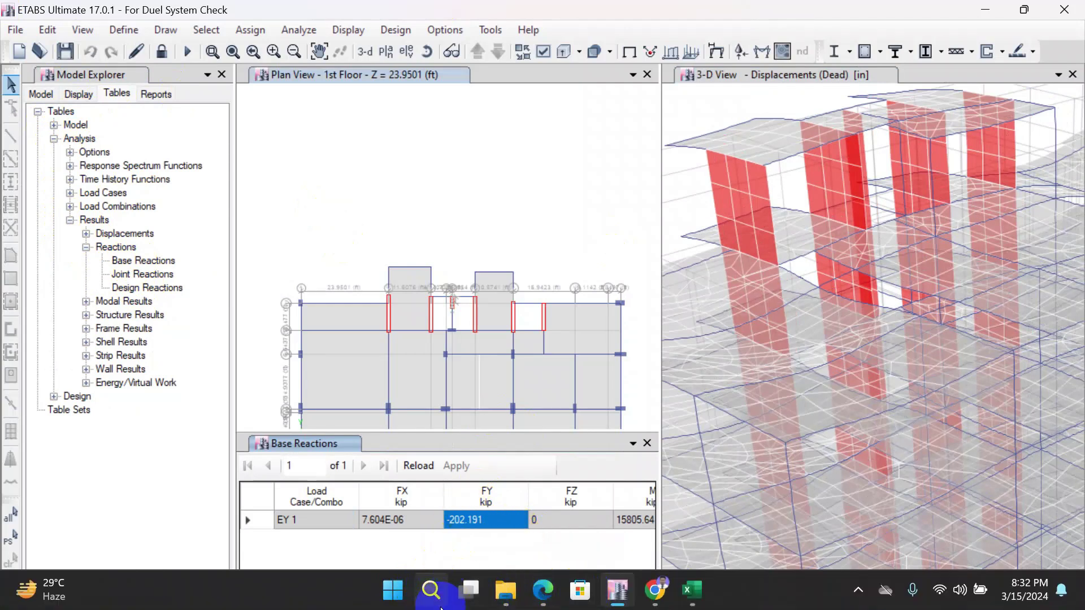
left_click(692, 590)
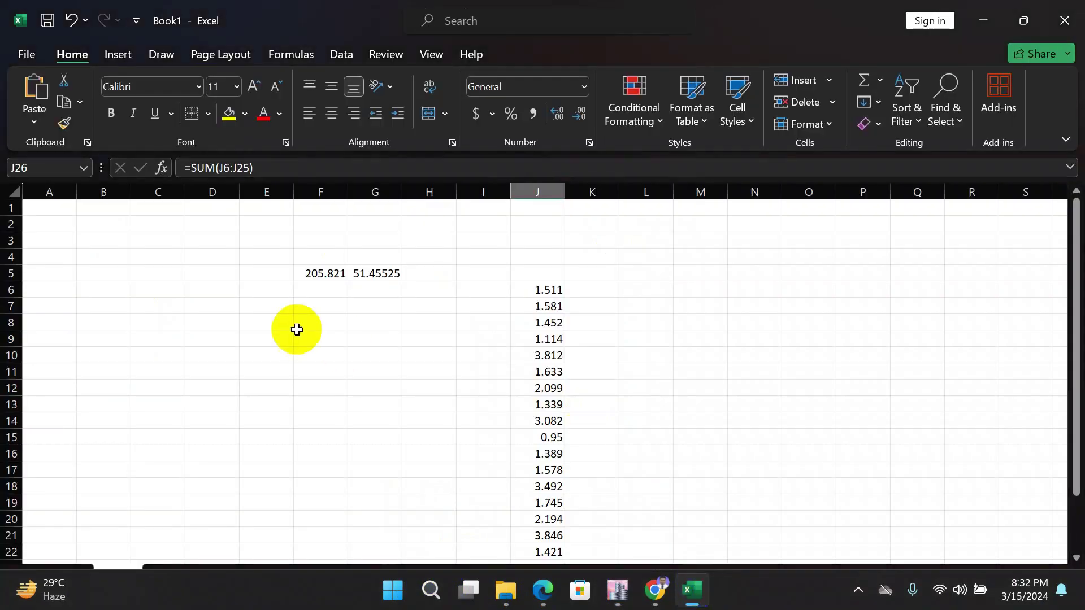
left_click(314, 276)
key("ctrl+v")
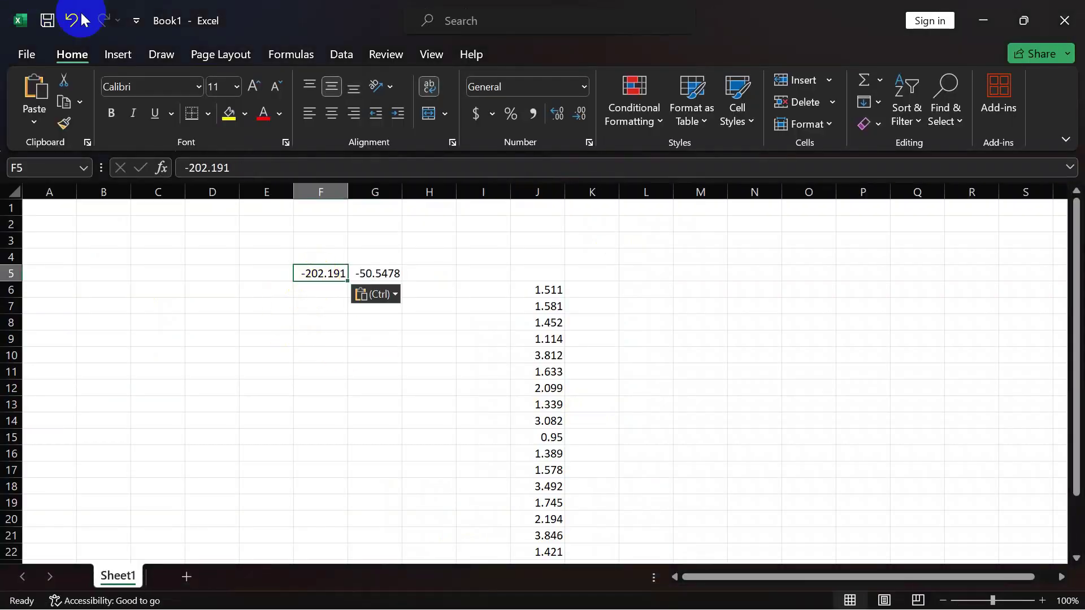
left_click(446, 288)
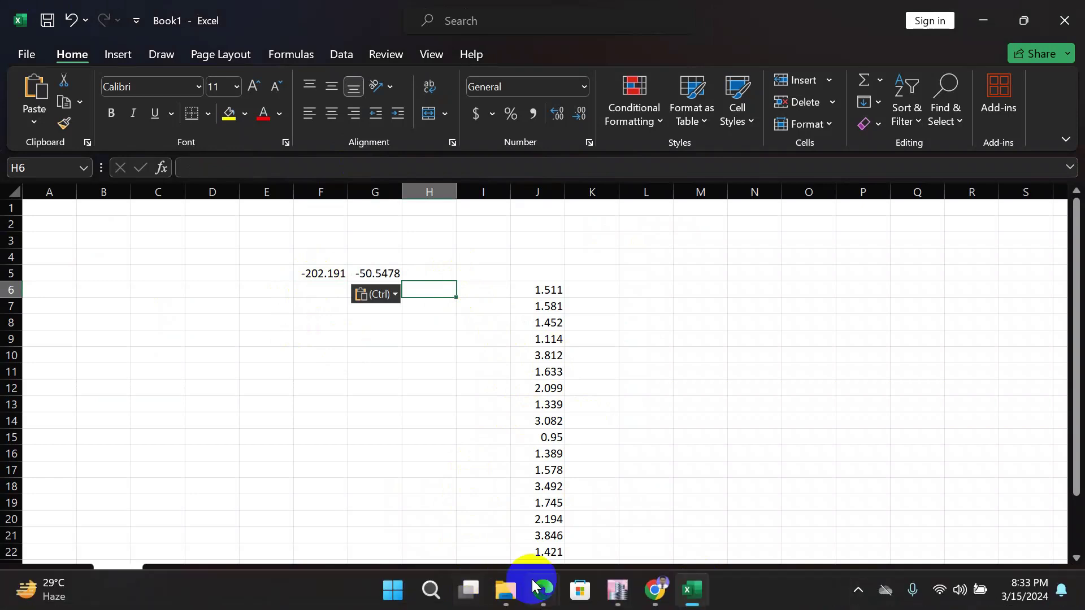
Step: Switch back to ETABS, open the Column Forces table from the frame results and copy all its V3 values
left_click(616, 590)
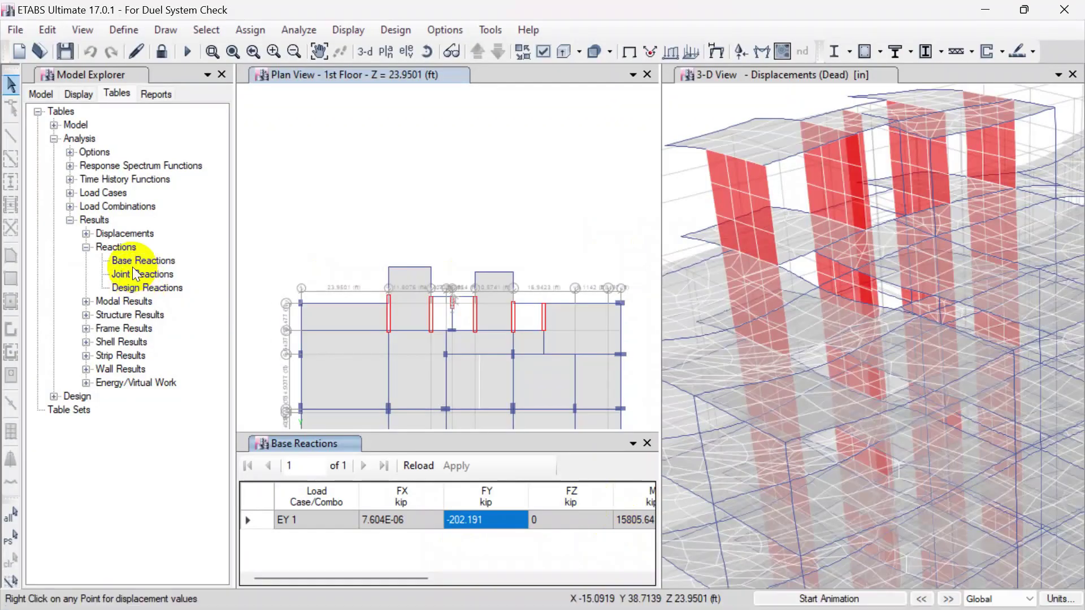
left_click(85, 328)
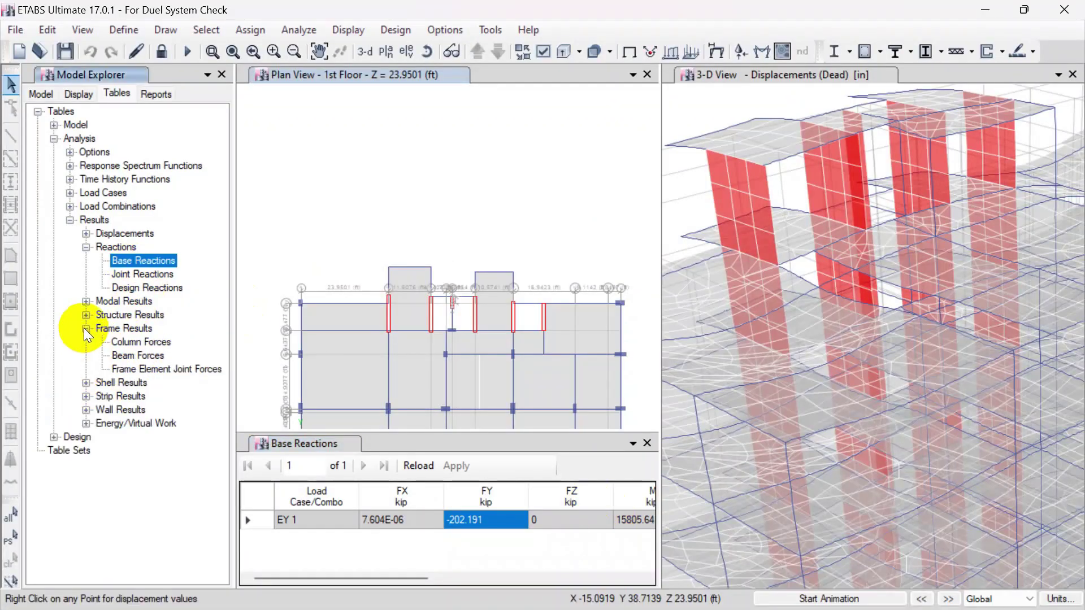
double_click(124, 341)
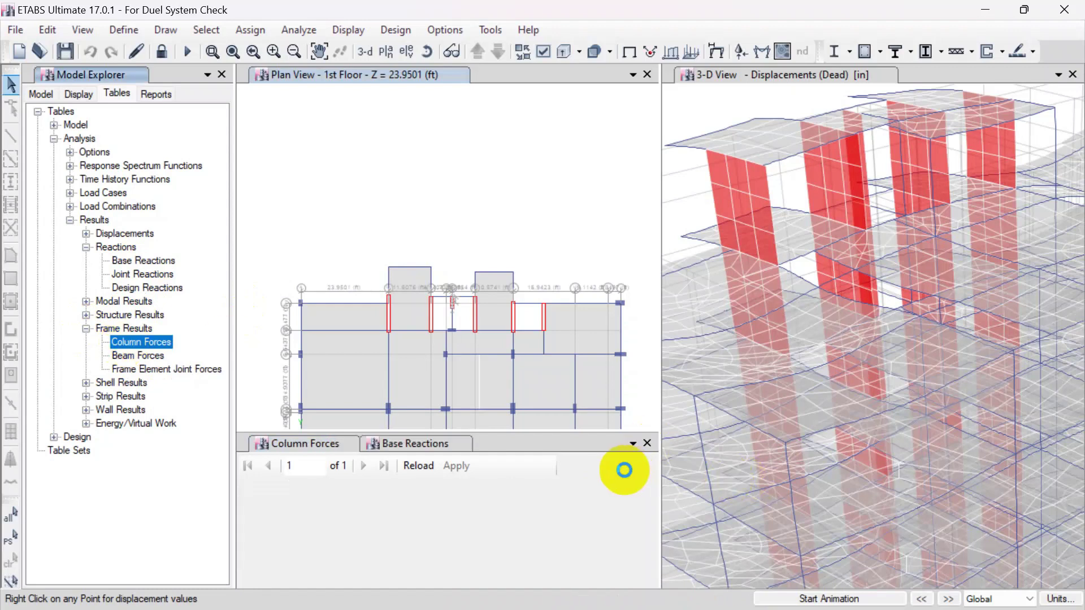
left_click_drag(335, 577, 460, 582)
left_click_drag(497, 519, 497, 597)
right_click(495, 525)
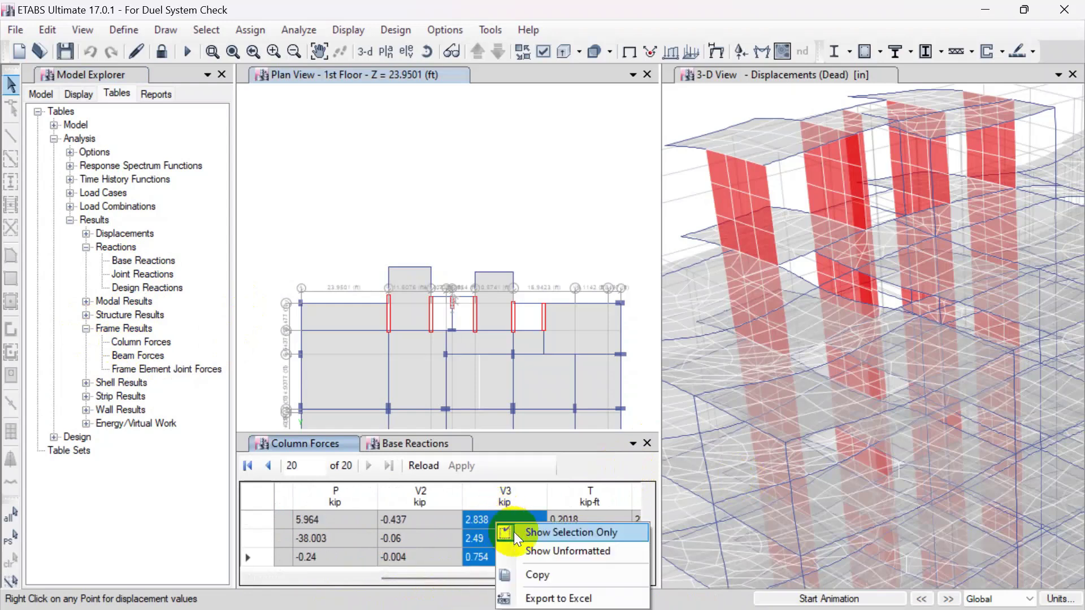
left_click(554, 572)
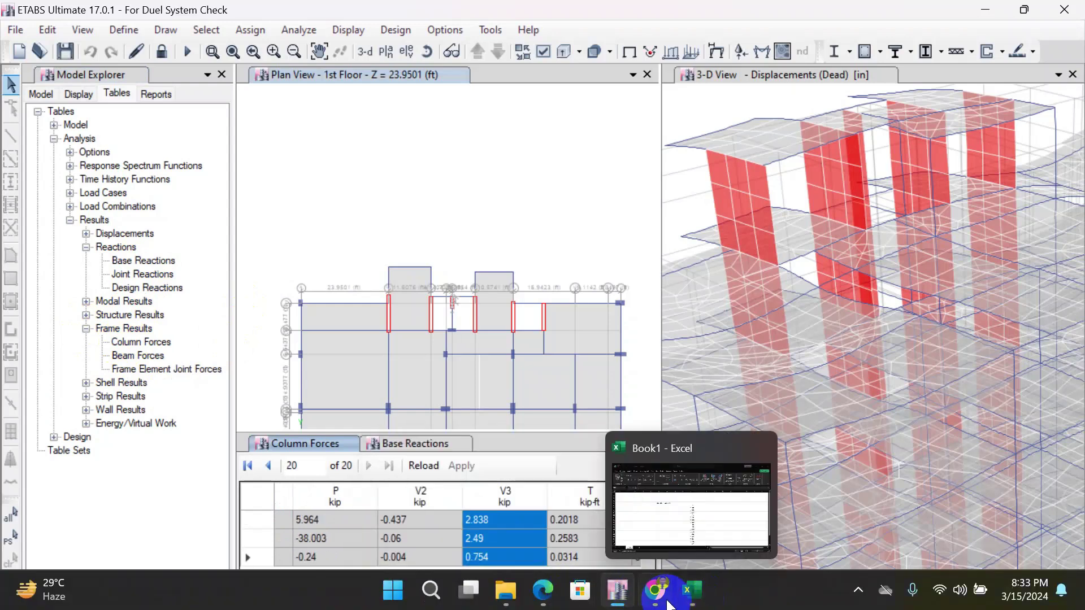
Step: Paste the V3 column shears into Excel from cell J6 down and compare their sum in J26 with the 25% base shear in G5
left_click(692, 591)
left_click(535, 296)
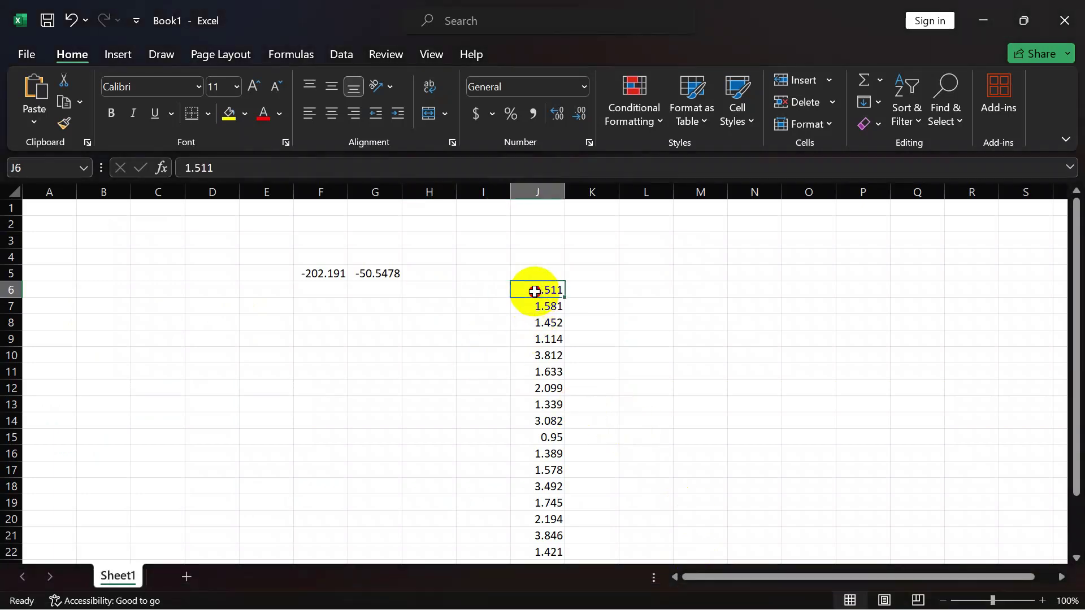
key("ctrl+v")
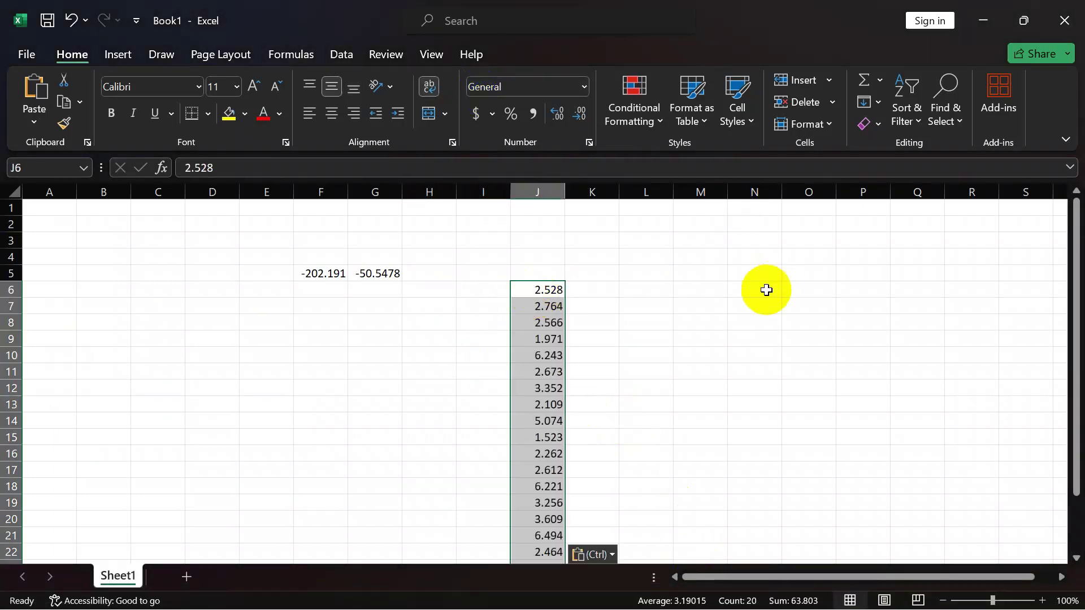
scroll(751, 300, "down", 4)
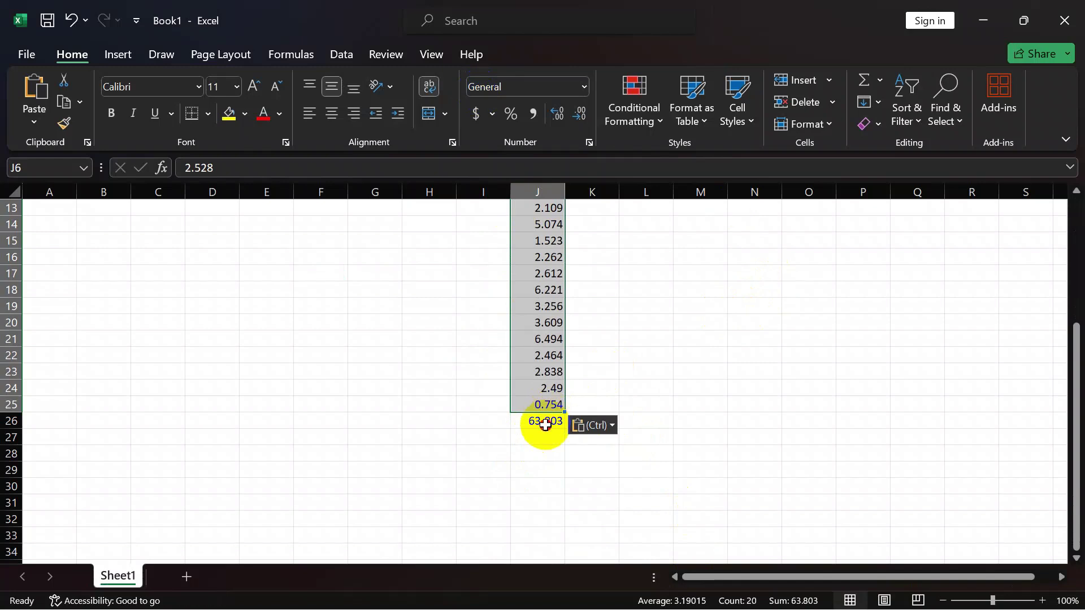
left_click(542, 421)
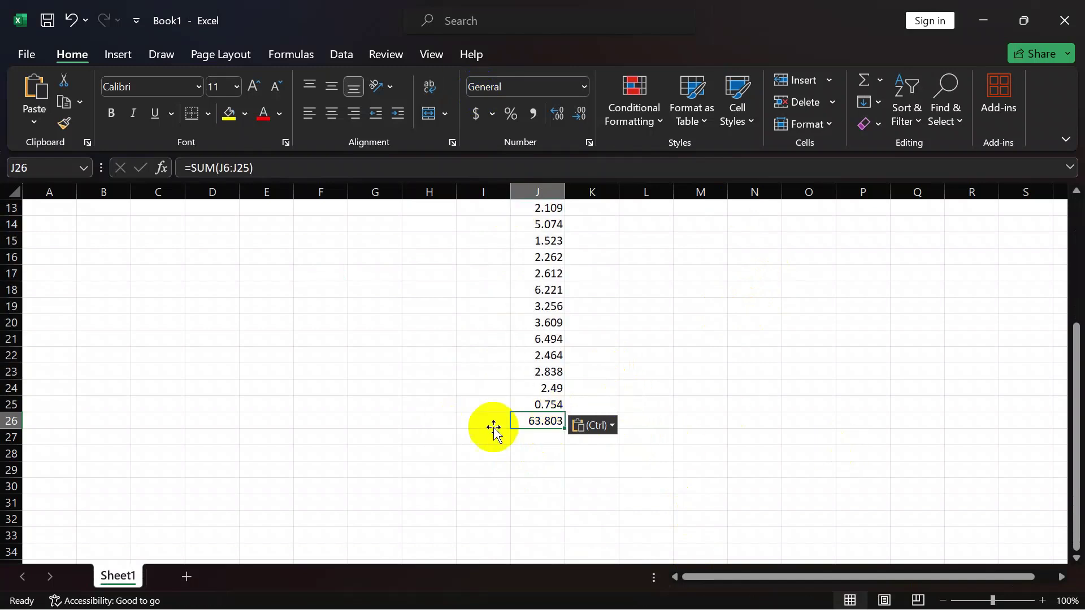
scroll(552, 421, "up", 4)
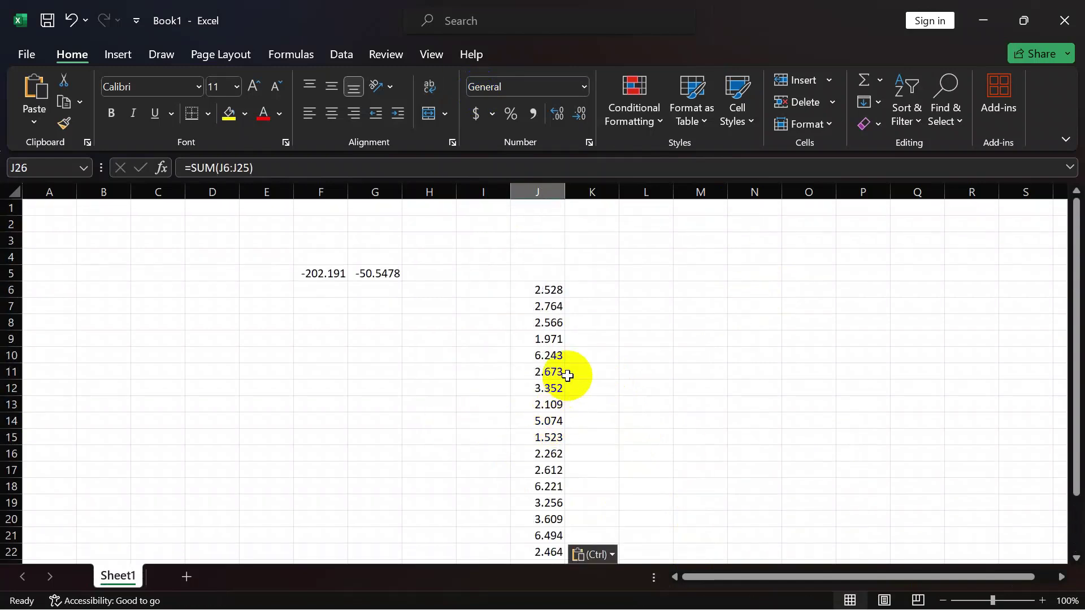
scroll(568, 369, "down", 3)
scroll(486, 385, "up", 3)
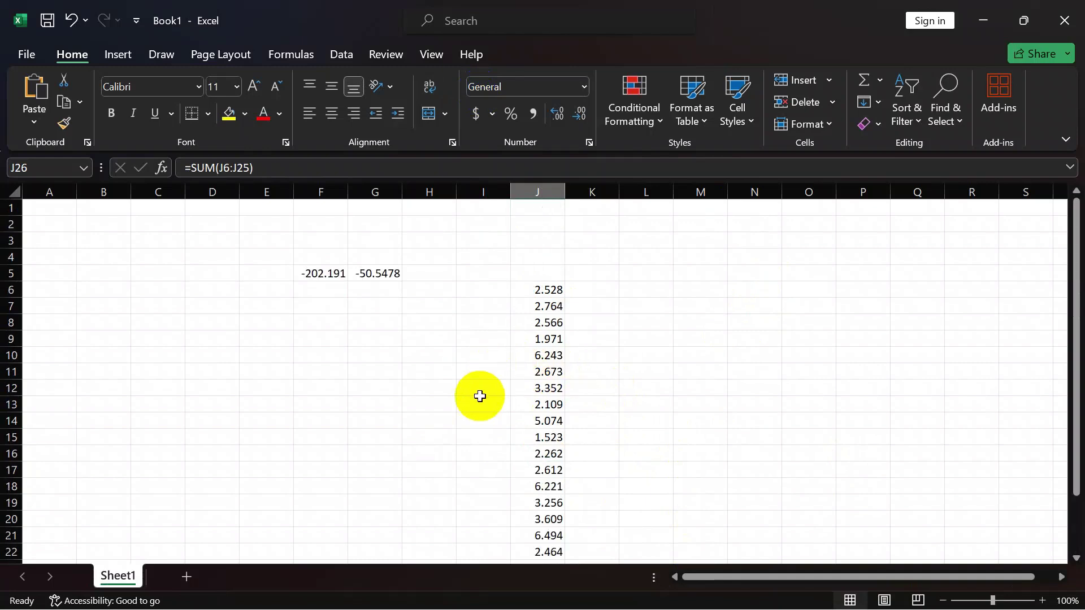
scroll(481, 391, "down", 4)
scroll(482, 391, "up", 3)
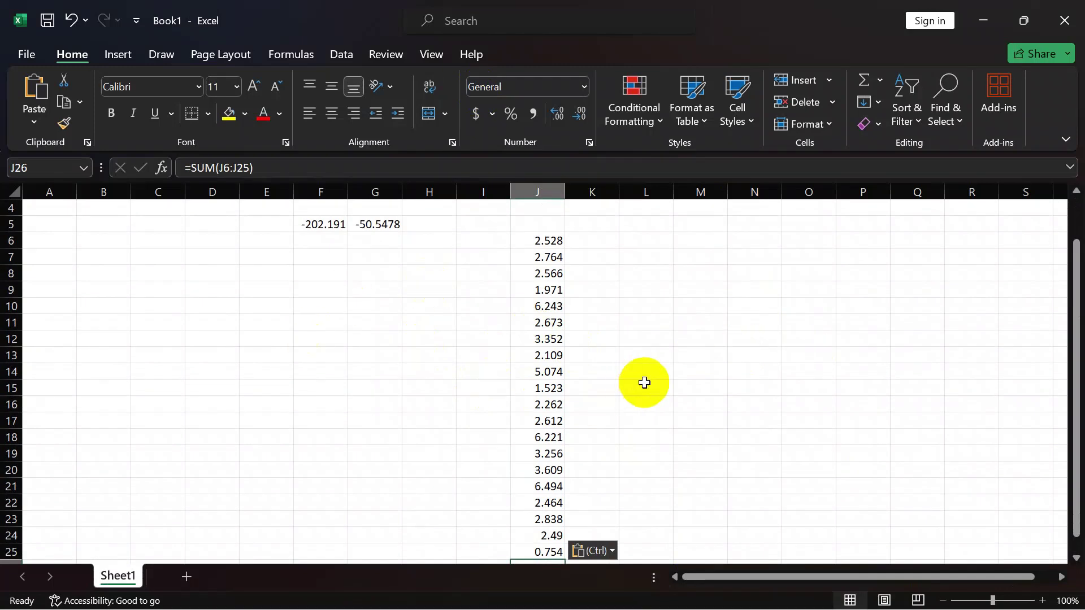
Step: Return to ETABS and close the Base Reactions and Column Forces tables
mouse_move(497, 608)
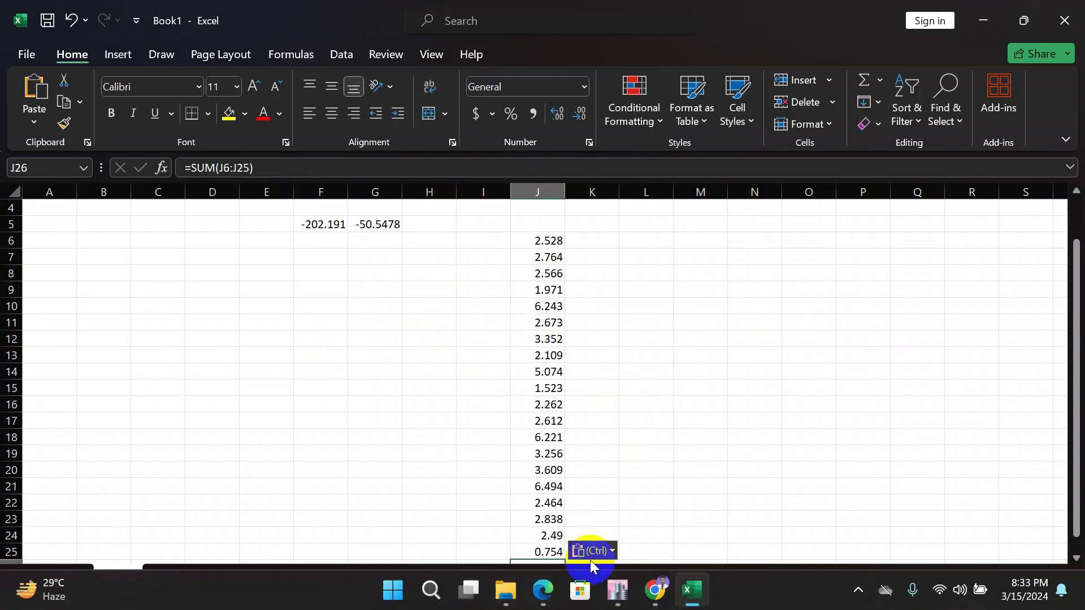
mouse_move(617, 591)
left_click(614, 504)
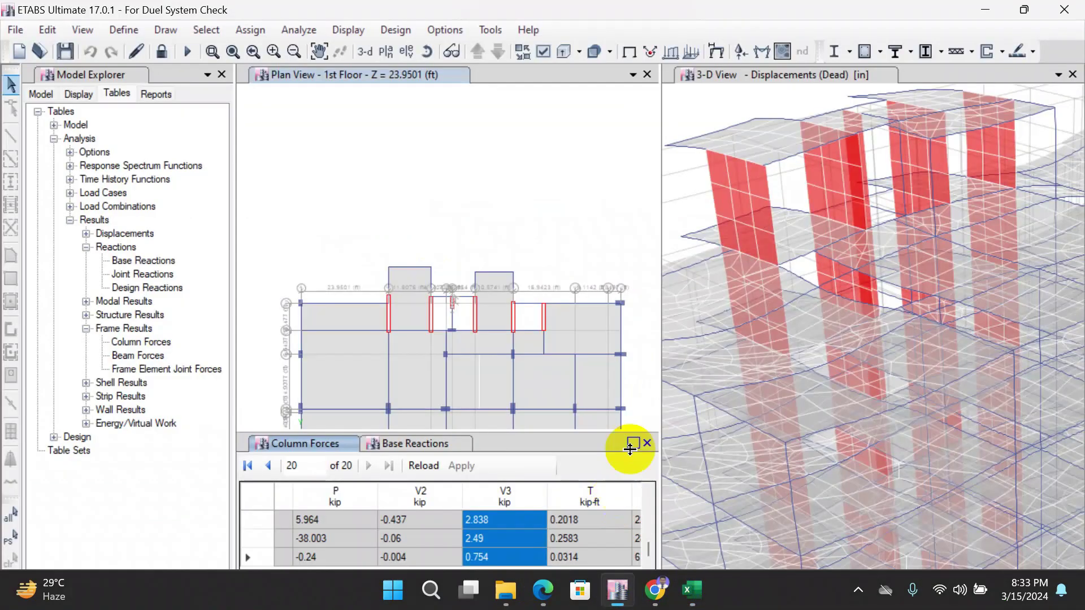
middle_click_drag(424, 339, 416, 221)
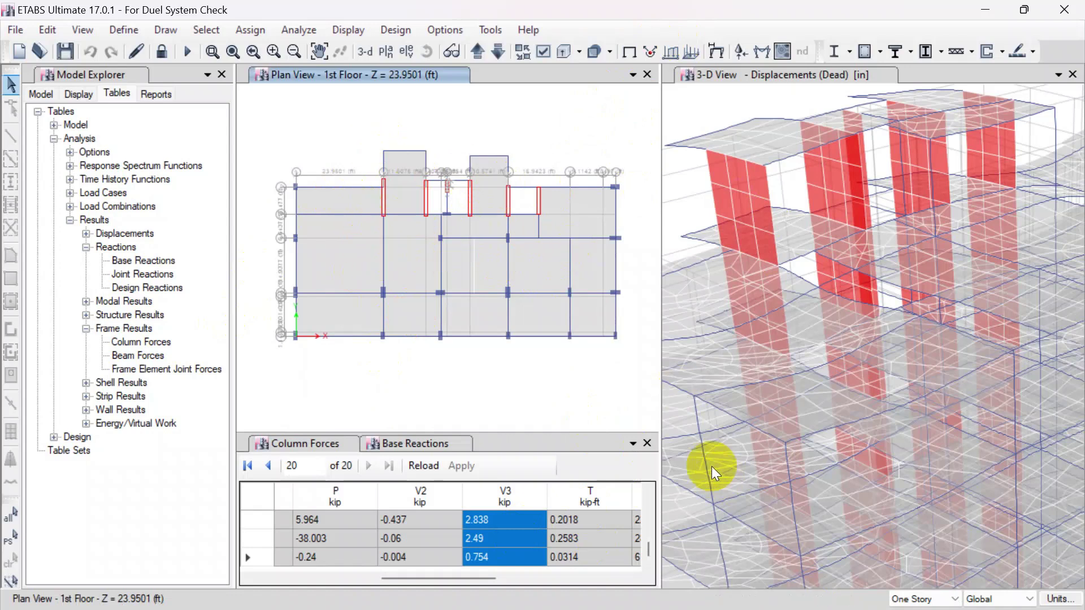
left_click(428, 443)
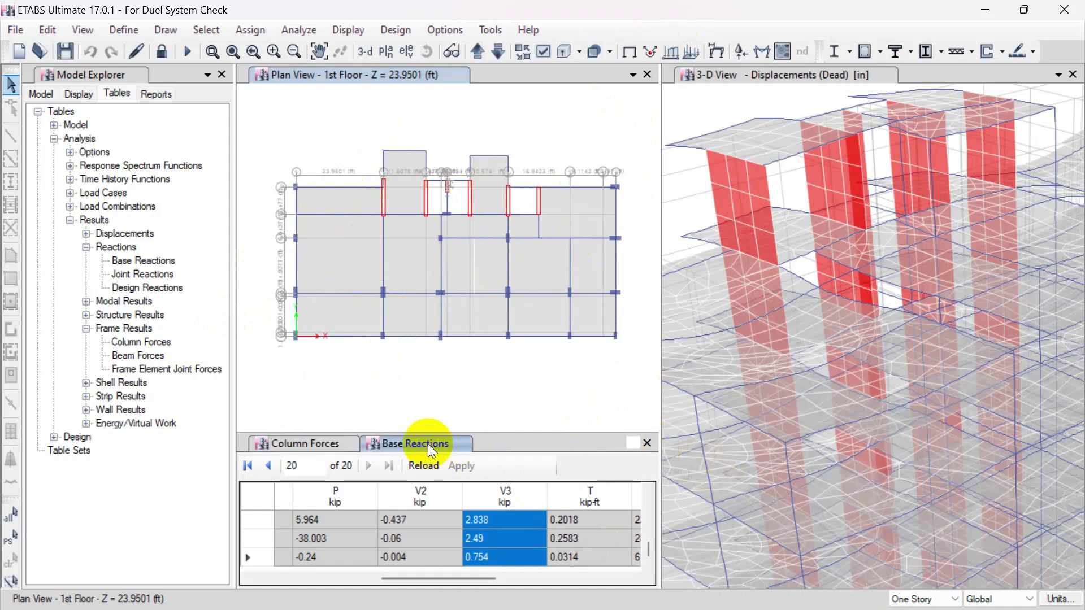
left_click(647, 443)
left_click(346, 444)
left_click(647, 443)
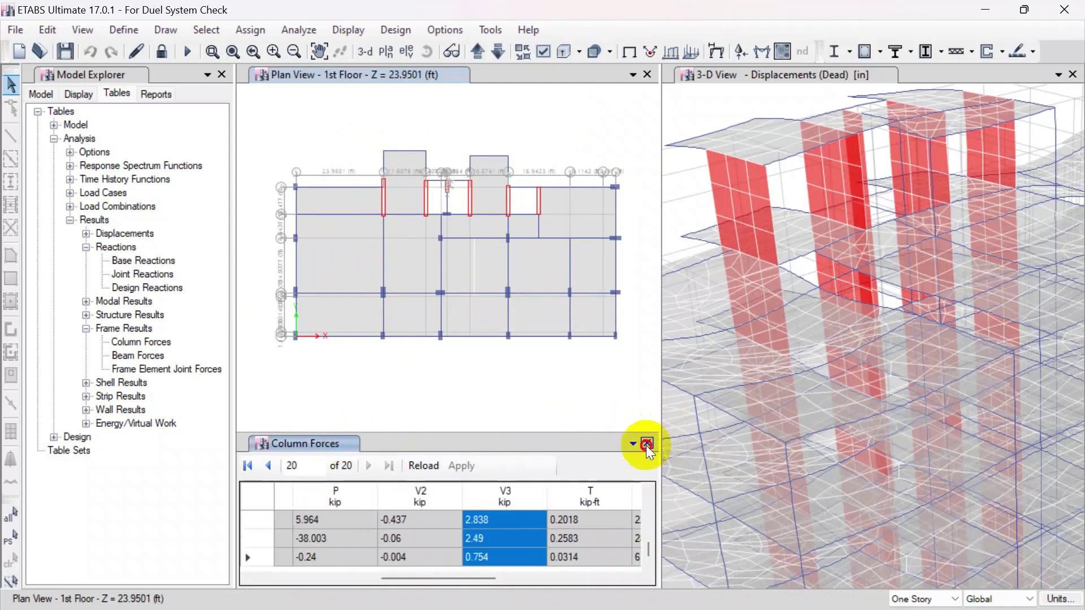
Step: Collapse the Reactions, Frame Results and Results branches of the analysis tables tree
left_click(86, 247)
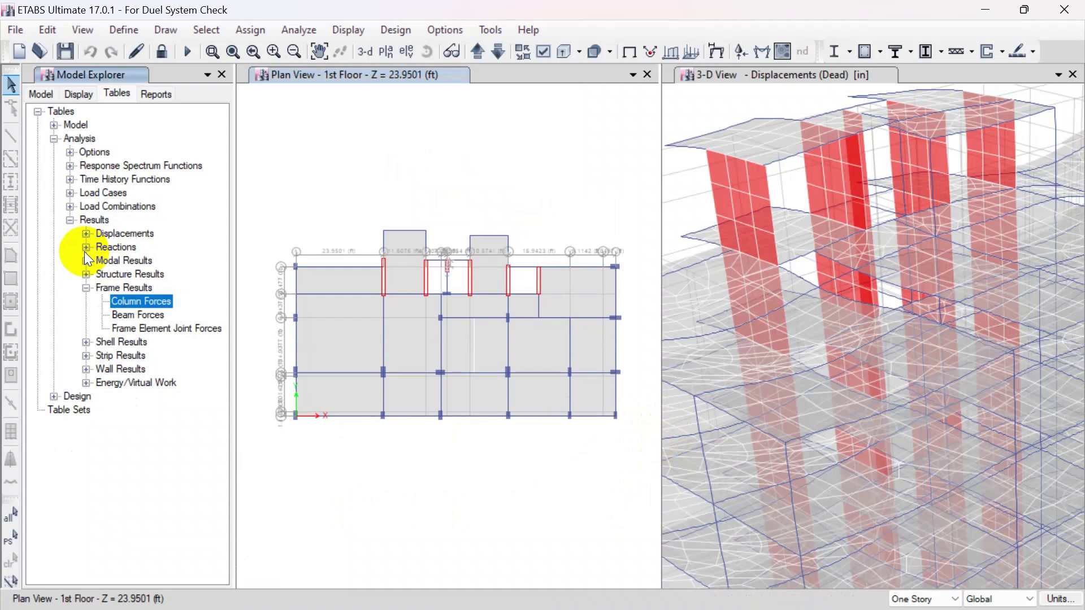
left_click(85, 289)
left_click(70, 220)
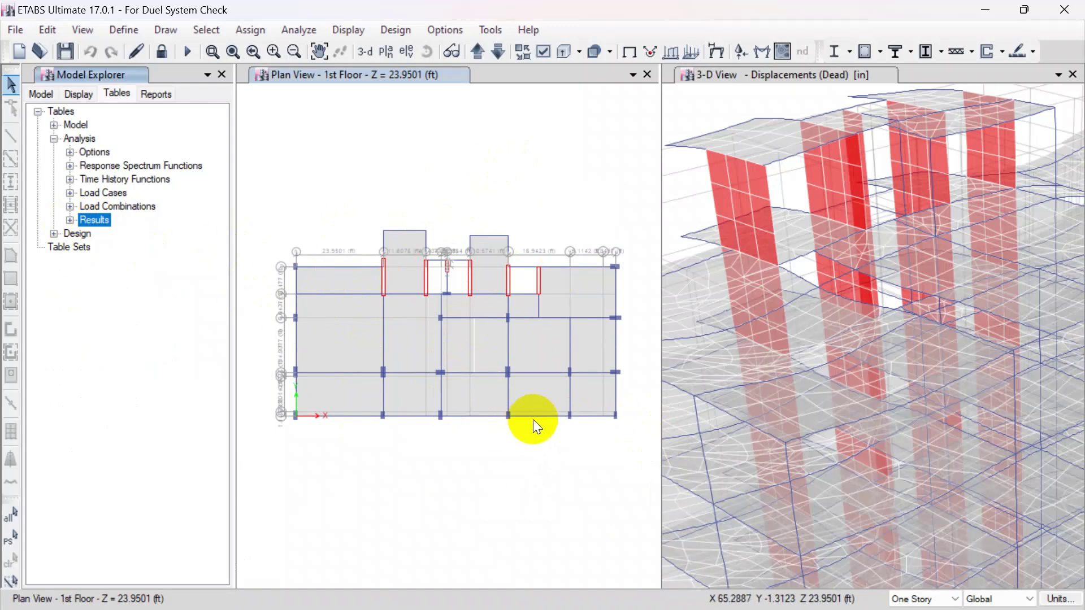
left_click(314, 73)
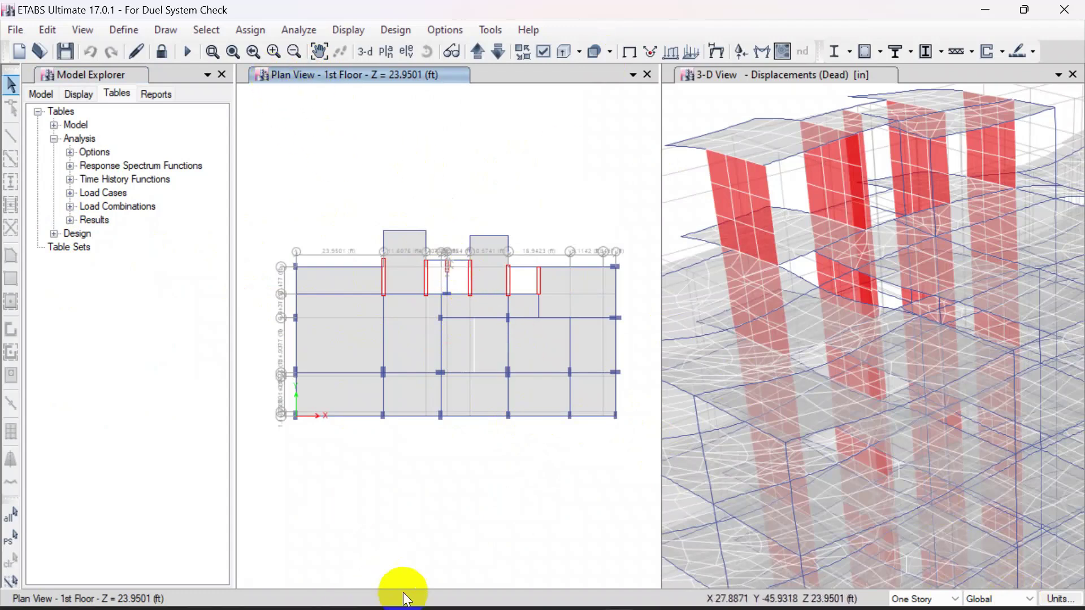
mouse_move(426, 589)
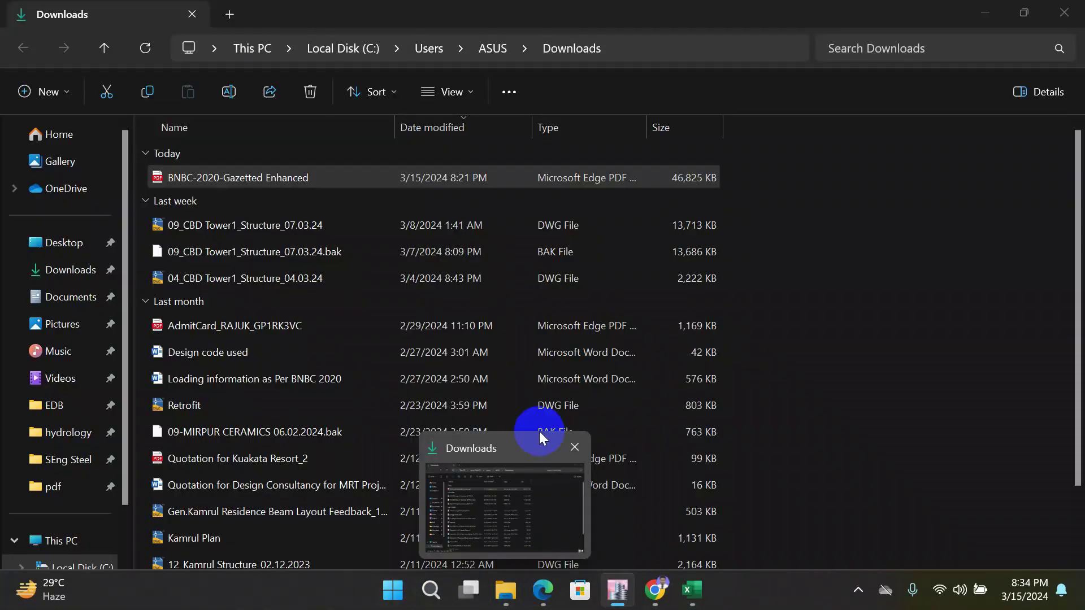